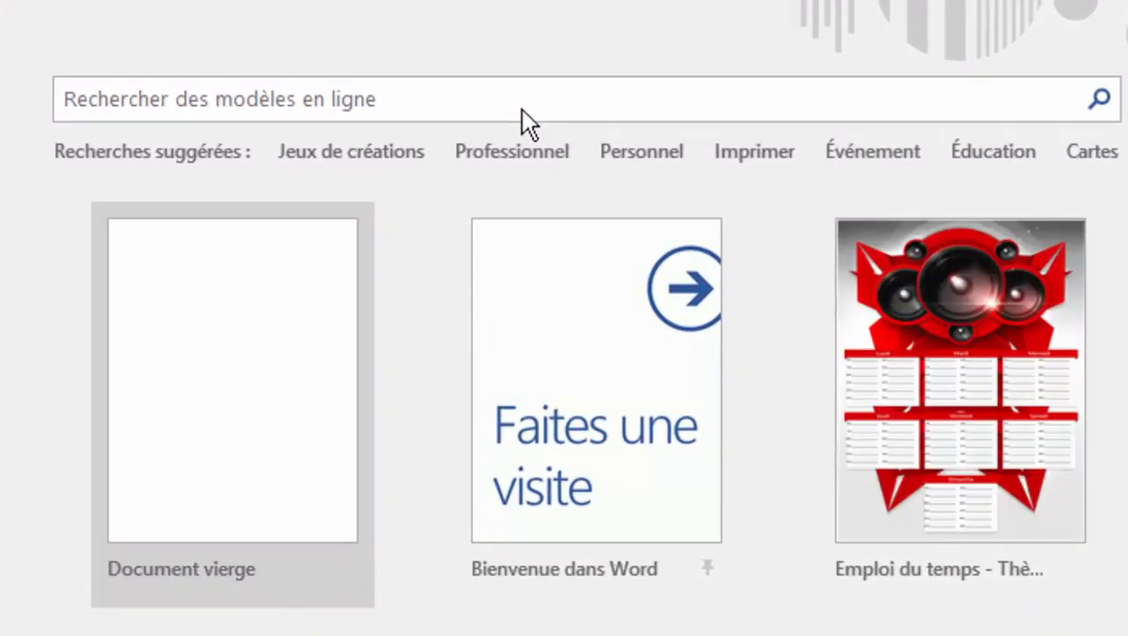
Step: Browse the online templates under the Professionnel suggestion and the featured templates on the new-document page
{"action": "left_click", "coordinate": [523, 108]}
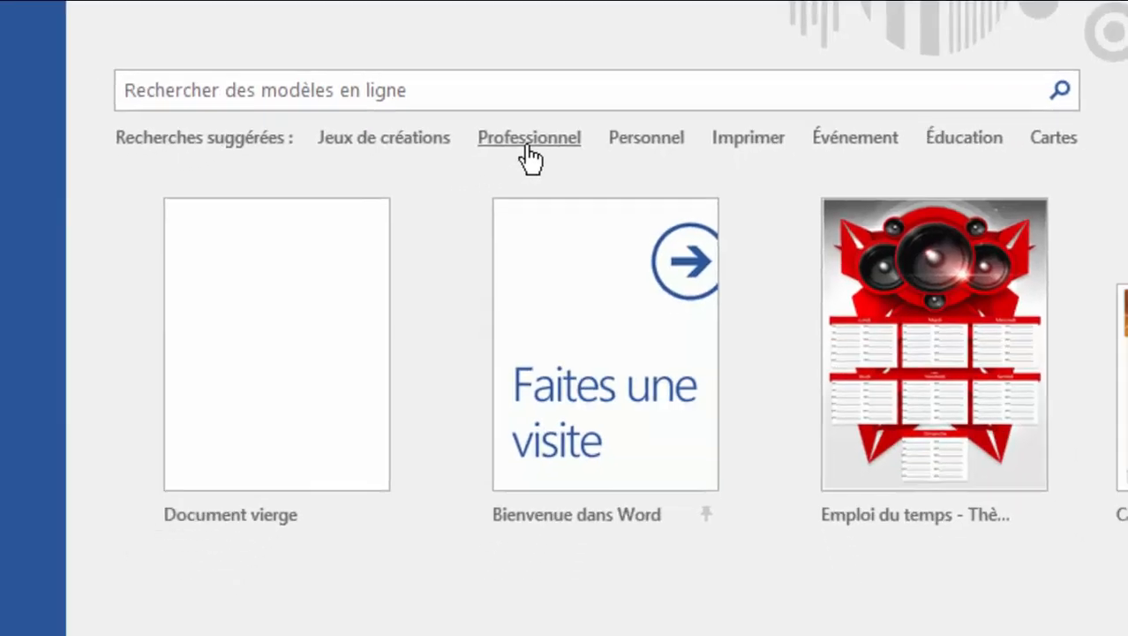
{"action": "left_click", "coordinate": [512, 154]}
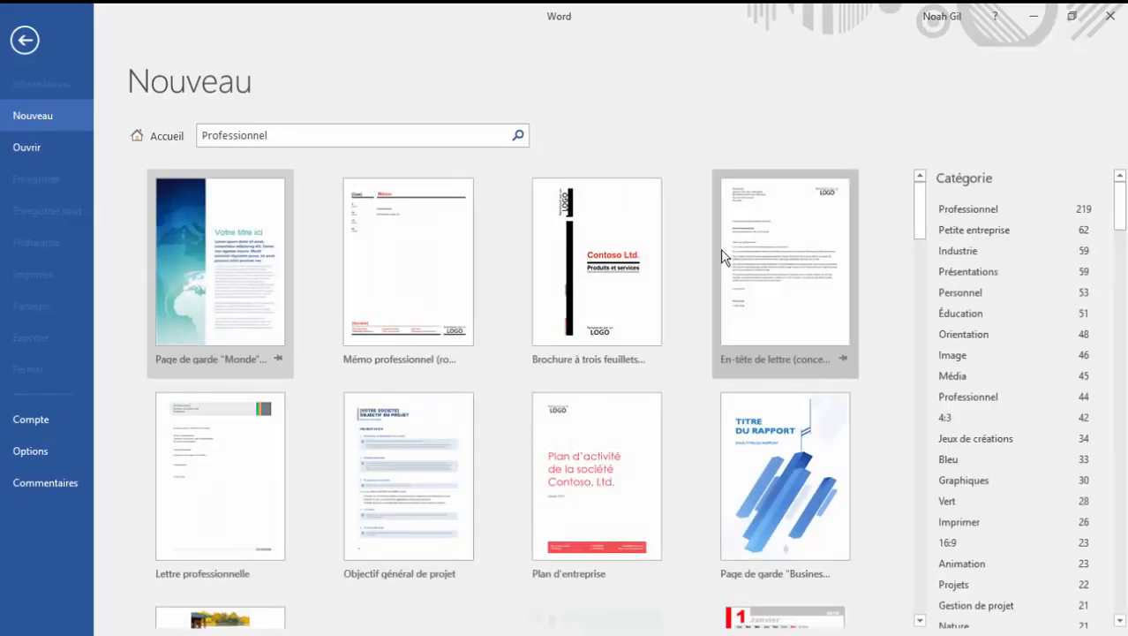
{"action": "scroll", "coordinate": [589, 298], "scroll_direction": "down", "scroll_amount": 10}
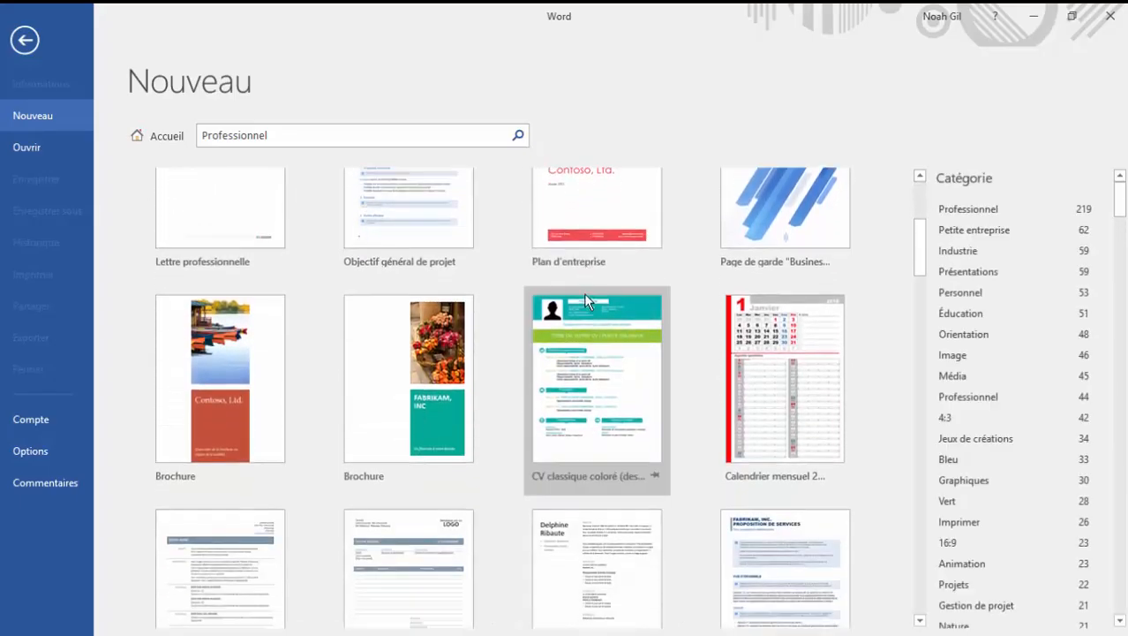
{"action": "scroll", "coordinate": [585, 294], "scroll_direction": "down", "scroll_amount": 4}
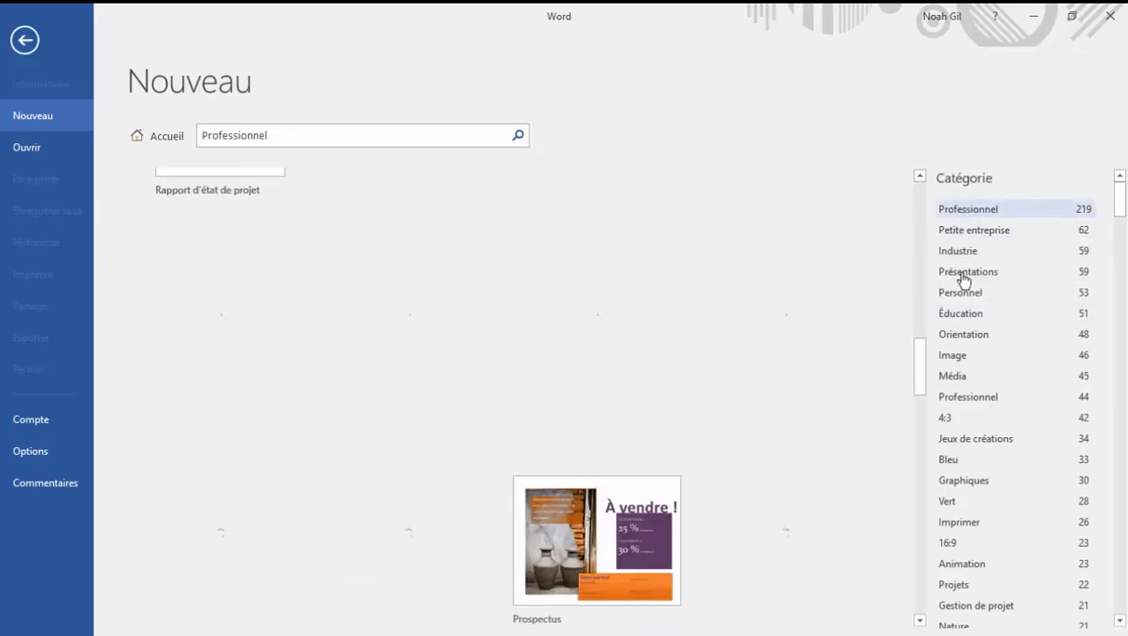
{"action": "left_click", "coordinate": [141, 135]}
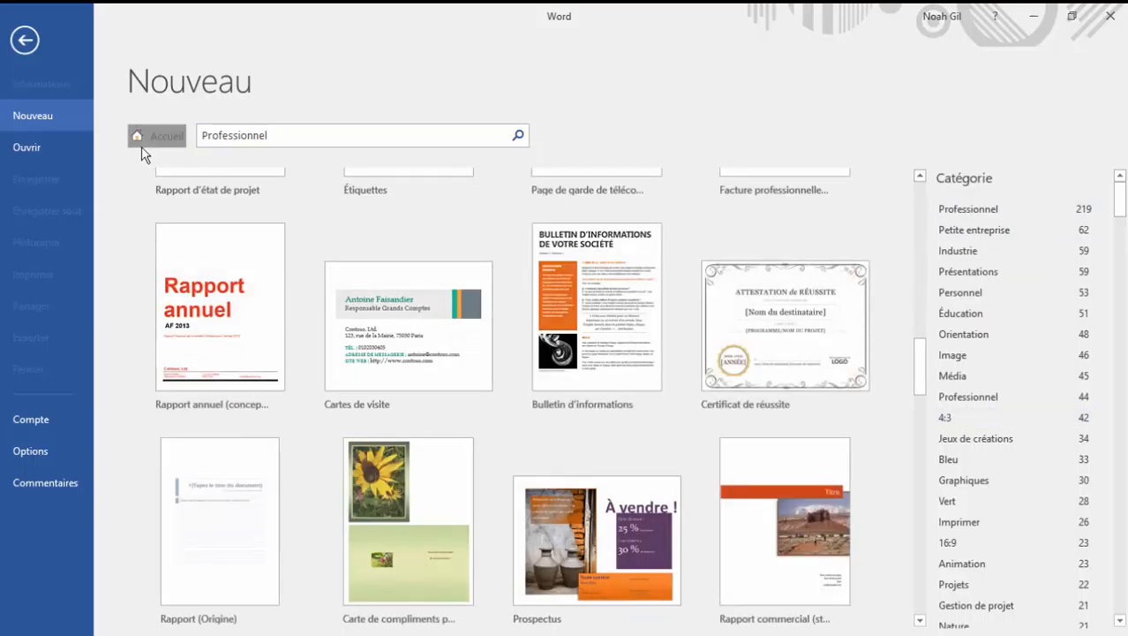
{"action": "scroll", "coordinate": [313, 320], "scroll_direction": "down", "scroll_amount": 3}
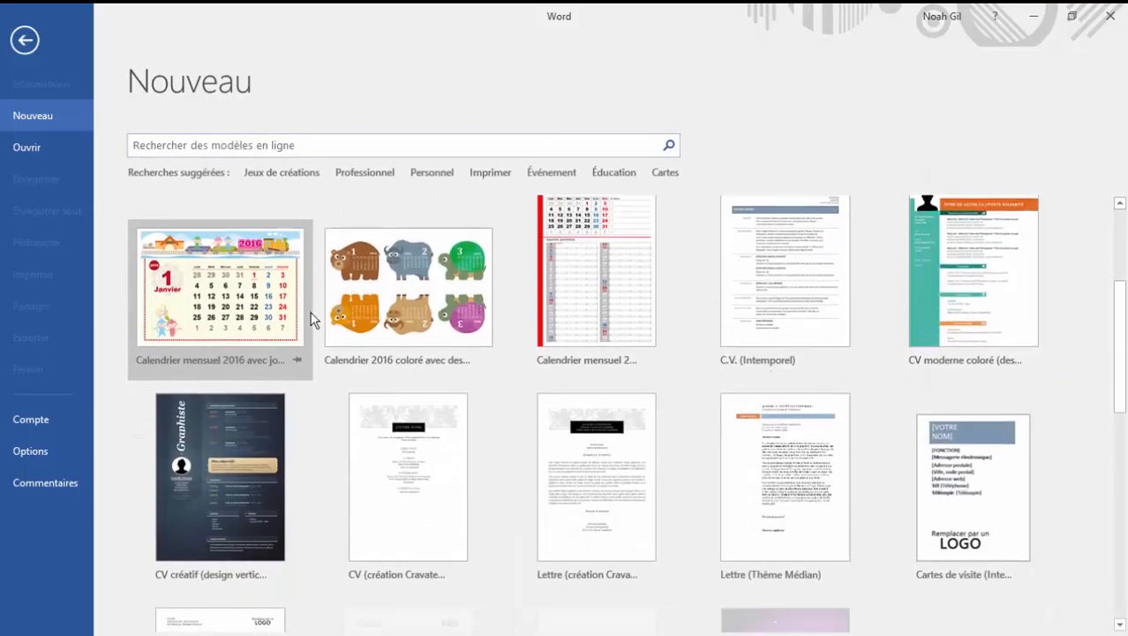
{"action": "scroll", "coordinate": [313, 320], "scroll_direction": "down", "scroll_amount": 2}
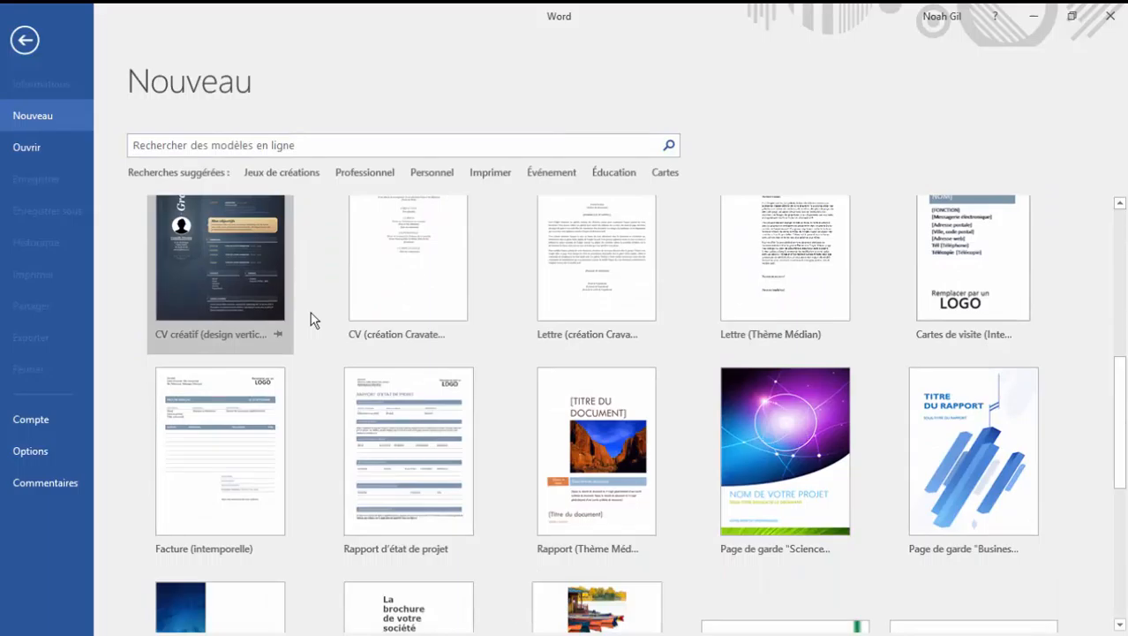
{"action": "scroll", "coordinate": [311, 320], "scroll_direction": "down", "scroll_amount": 4}
{"action": "scroll", "coordinate": [311, 320], "scroll_direction": "up", "scroll_amount": 7}
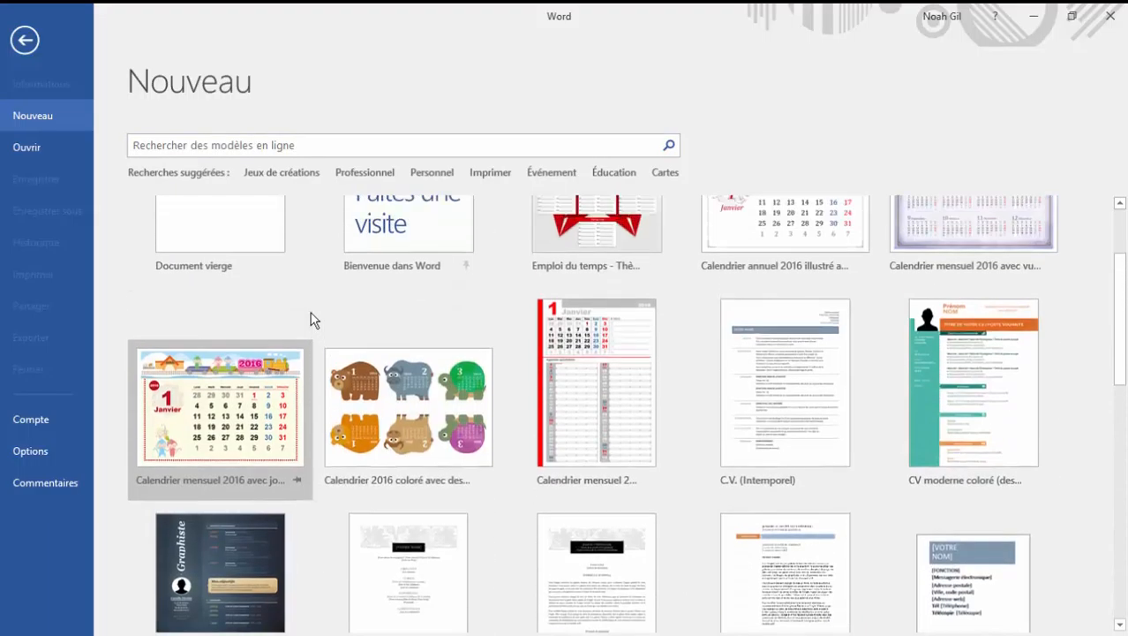
{"action": "scroll", "coordinate": [311, 320], "scroll_direction": "up", "scroll_amount": 1}
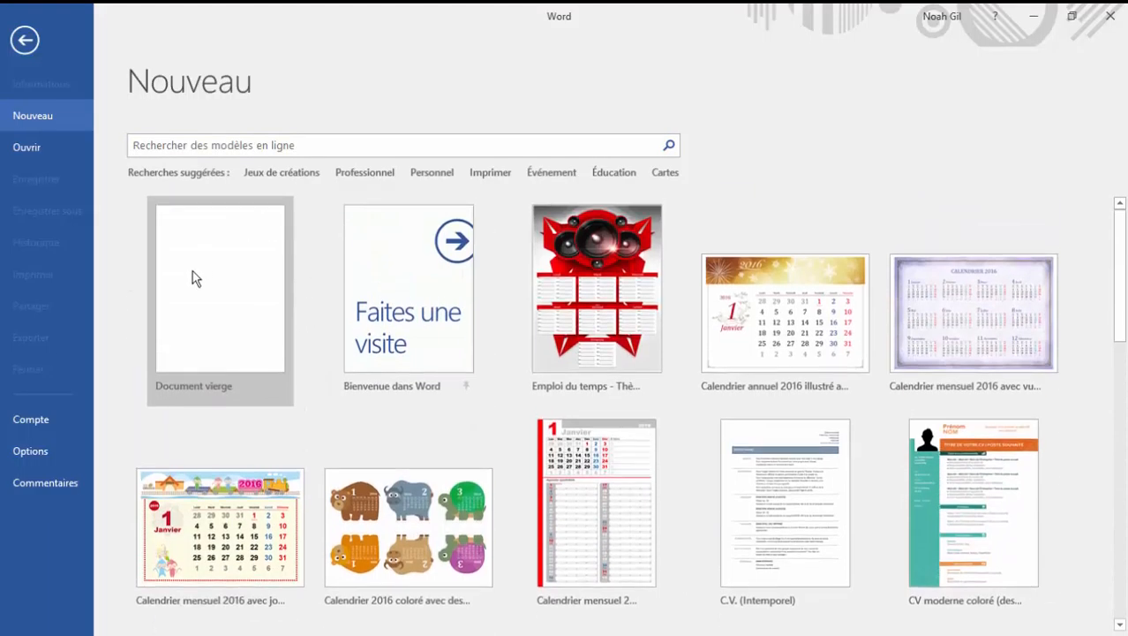
Step: Create a blank document and close the Navigation pane
{"action": "left_click", "coordinate": [224, 266]}
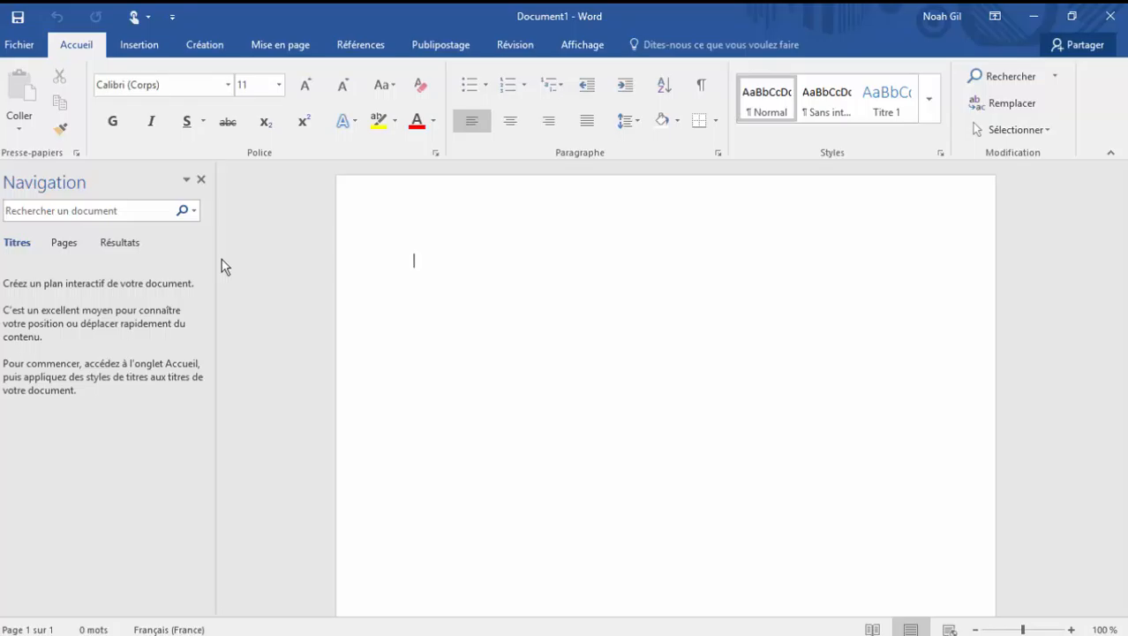
{"action": "left_click", "coordinate": [201, 180]}
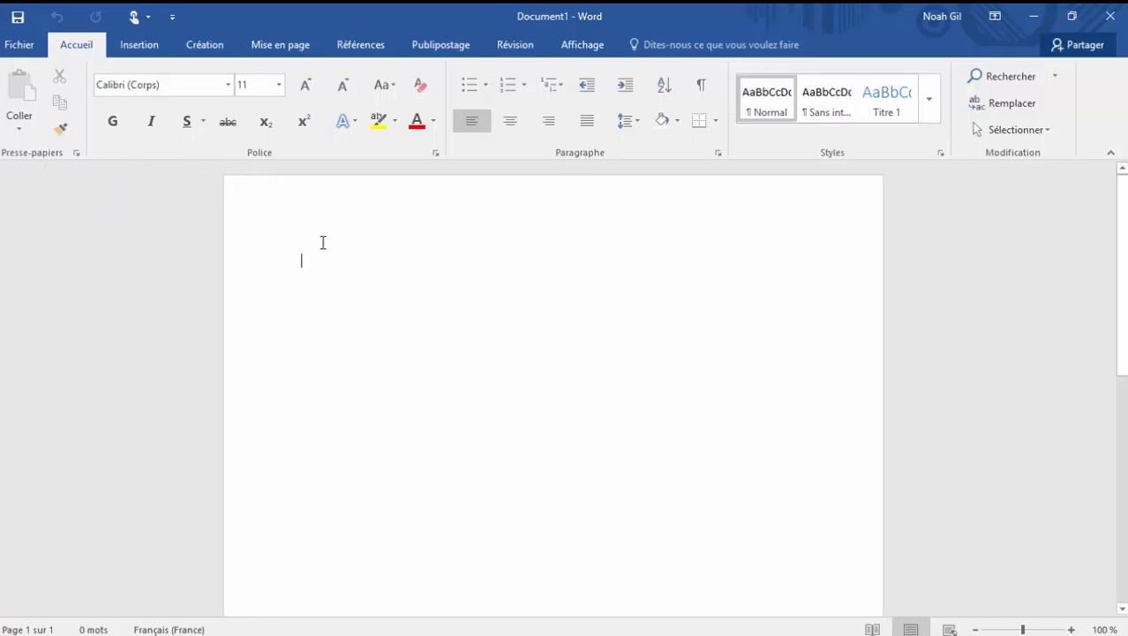
Step: Enter the text "Les tutos Dano" on the first line of the document
{"action": "type", "text": "Les tut"}
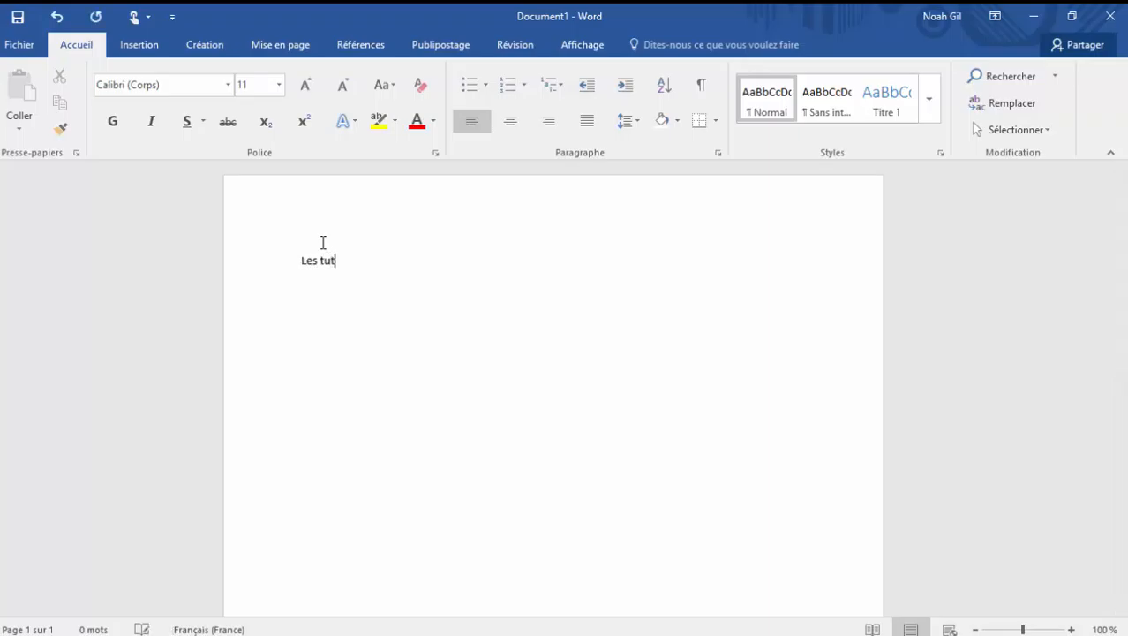
{"action": "type", "text": "os Dano"}
Step: Select the whole "Les tutos Dano" line and set its font to Cinema Gothic BTN Shadow
{"action": "left_click", "coordinate": [290, 264]}
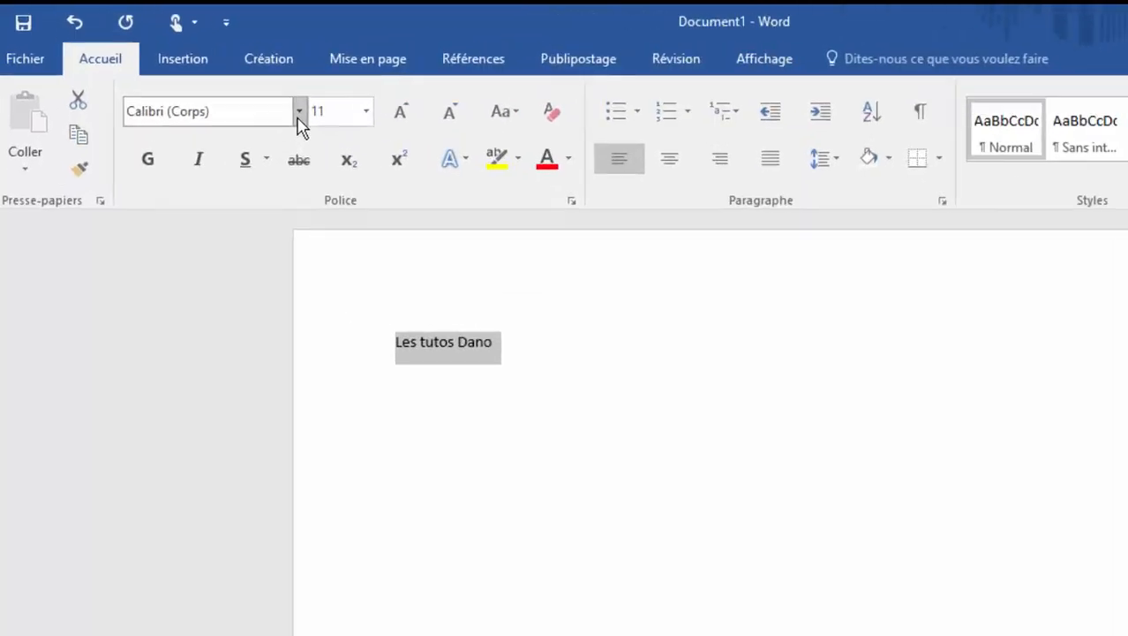
{"action": "left_click", "coordinate": [228, 85]}
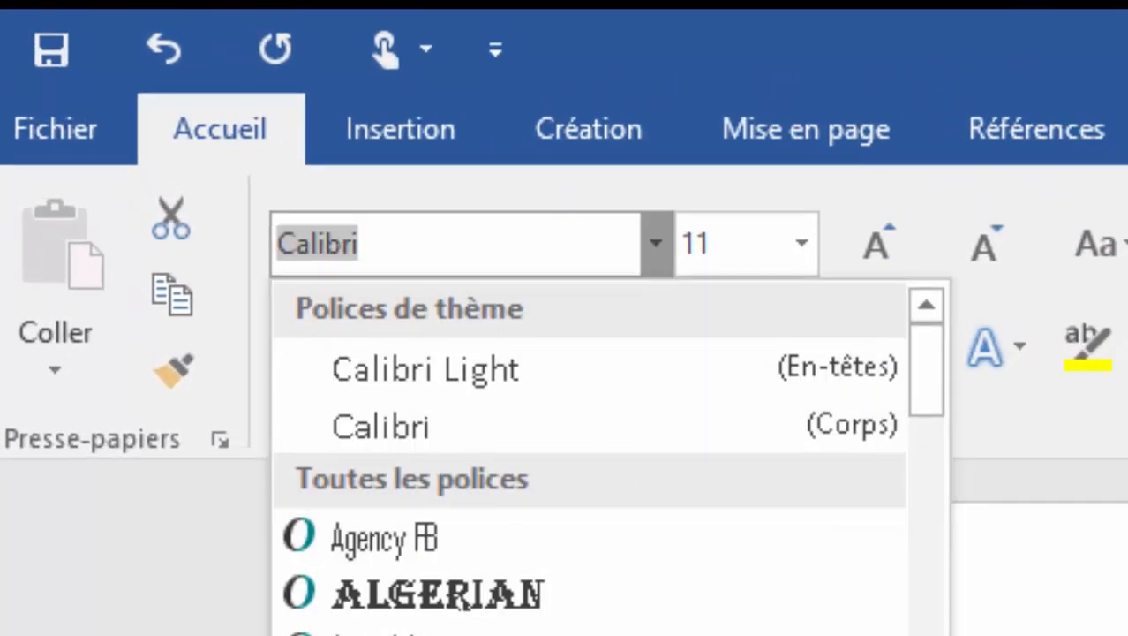
{"action": "scroll", "coordinate": [599, 600], "scroll_direction": "down", "scroll_amount": 3}
{"action": "scroll", "coordinate": [600, 459], "scroll_direction": "down", "scroll_amount": 3}
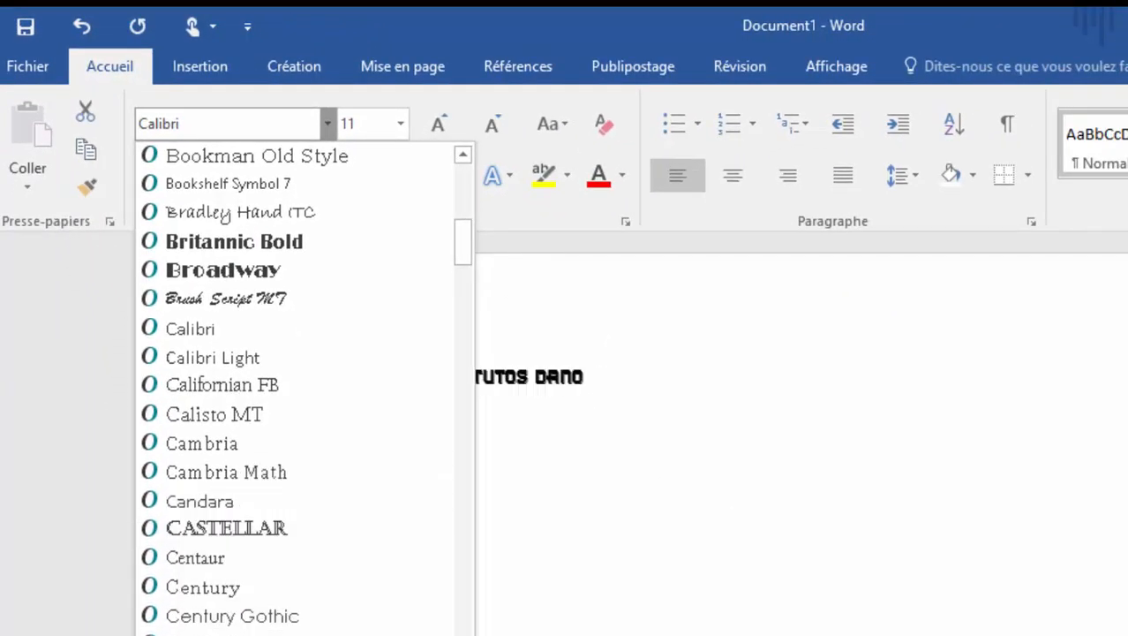
{"action": "left_click", "coordinate": [234, 634]}
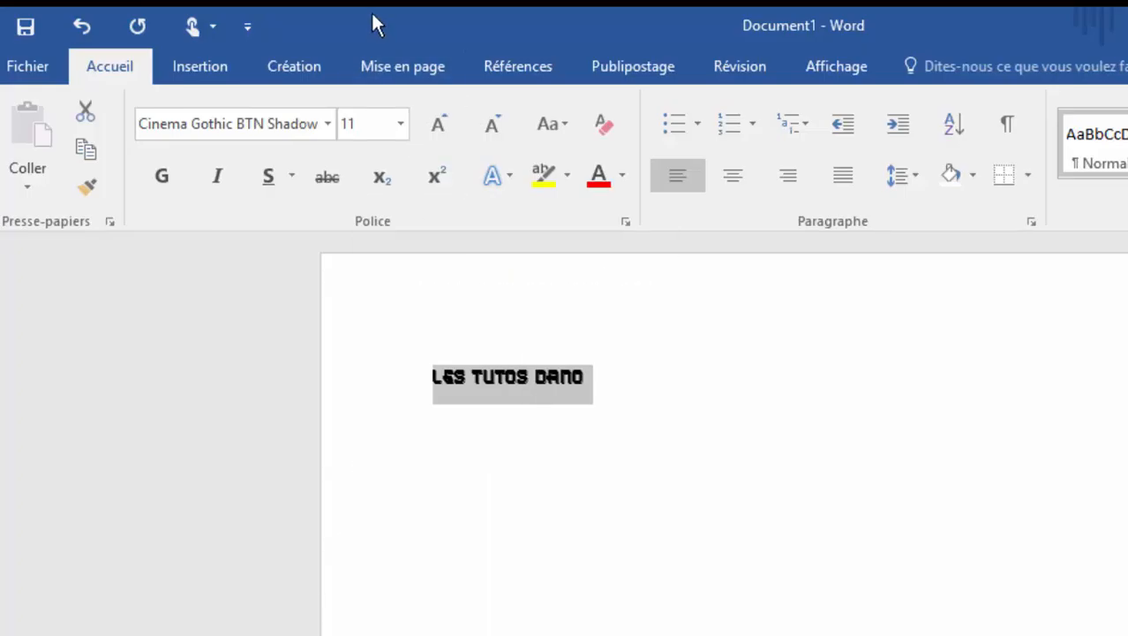
Step: Enlarge the selected title to font size 22, and replace that with a custom size of 25
{"action": "left_click", "coordinate": [400, 126]}
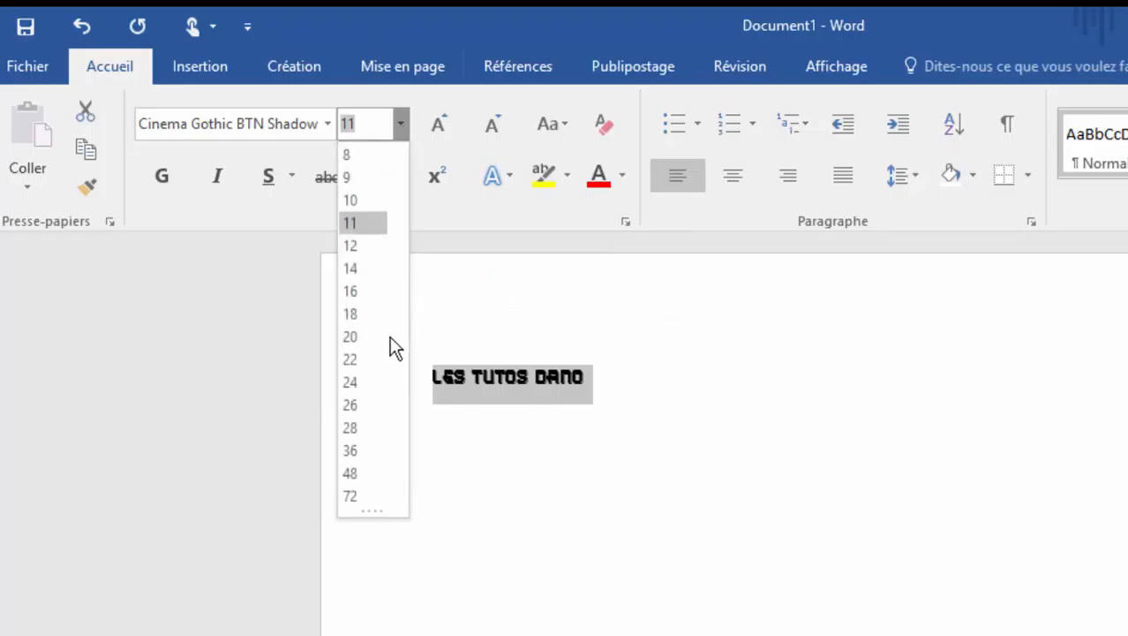
{"action": "left_click", "coordinate": [381, 359]}
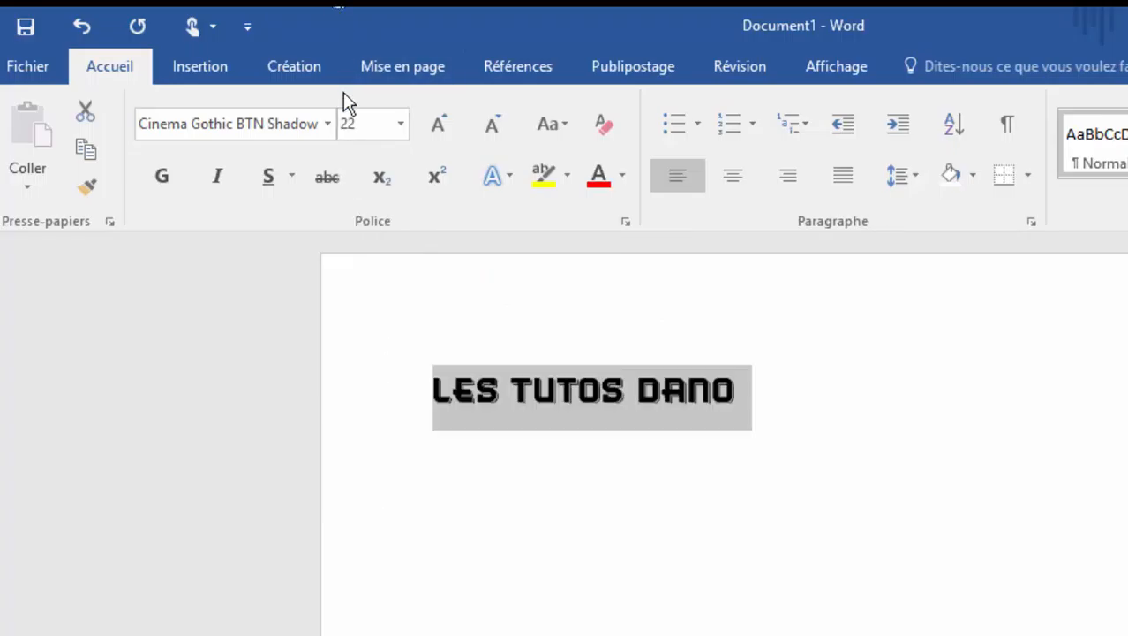
{"action": "key", "text": "BackSpace"}
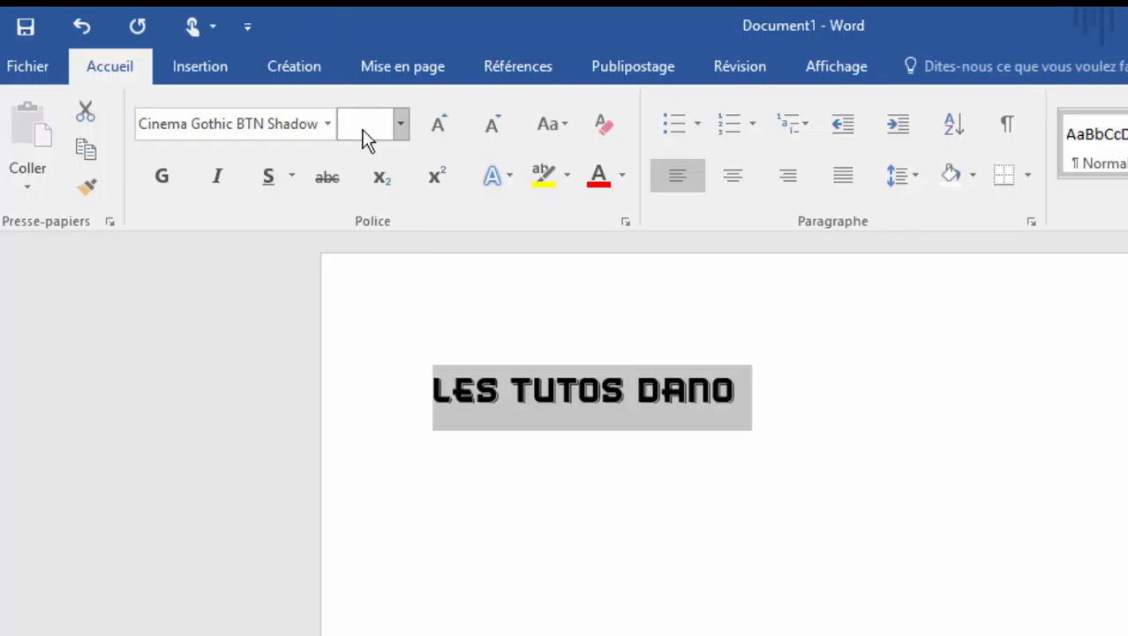
{"action": "type", "text": "25"}
{"action": "key", "text": "Return"}
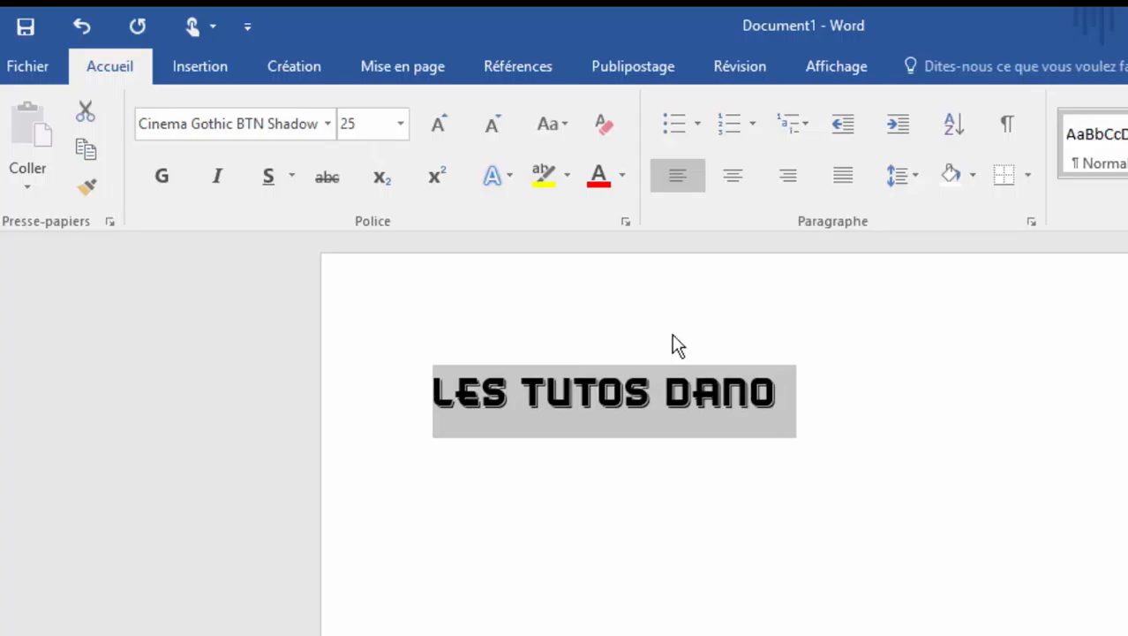
Step: Apply underline, italic and bold to the selected title
{"action": "left_click", "coordinate": [270, 182]}
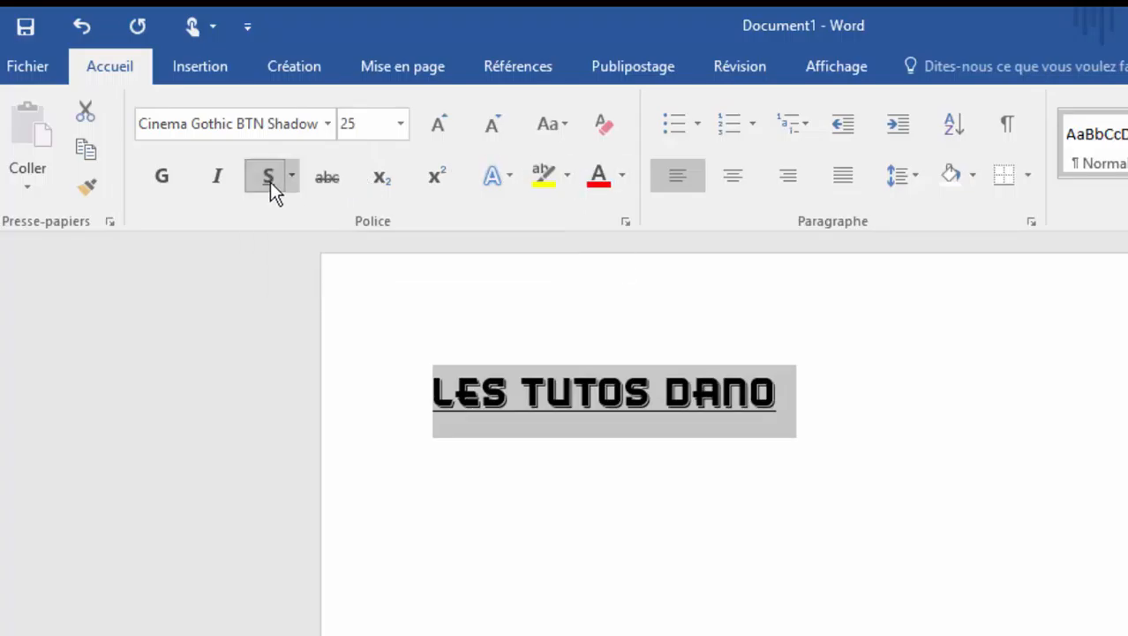
{"action": "left_click", "coordinate": [216, 182]}
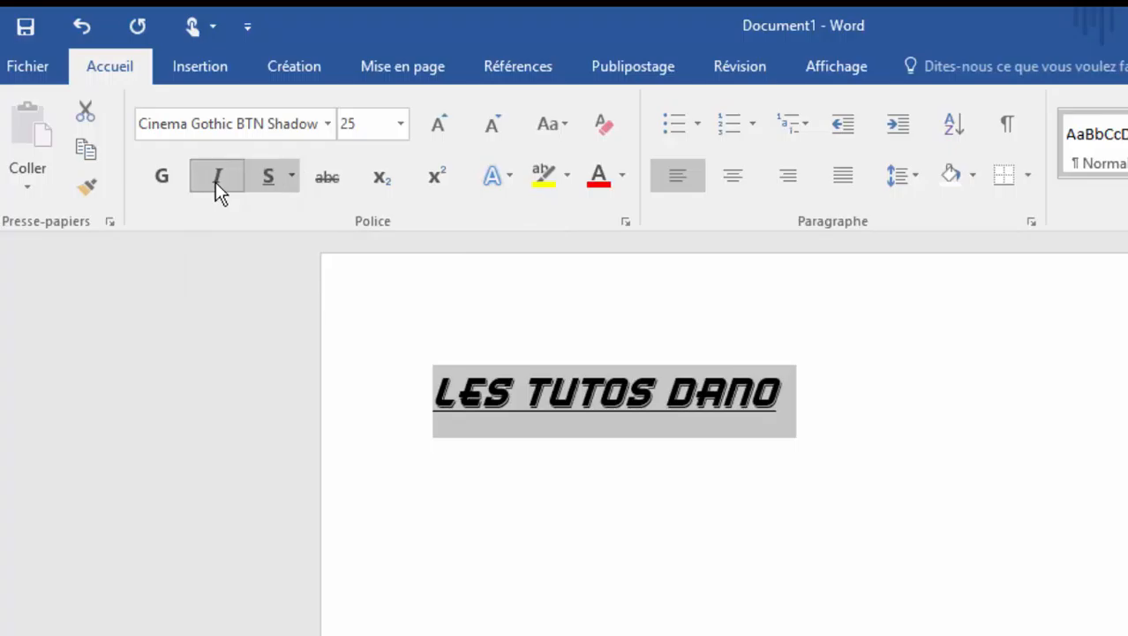
{"action": "left_click", "coordinate": [166, 174]}
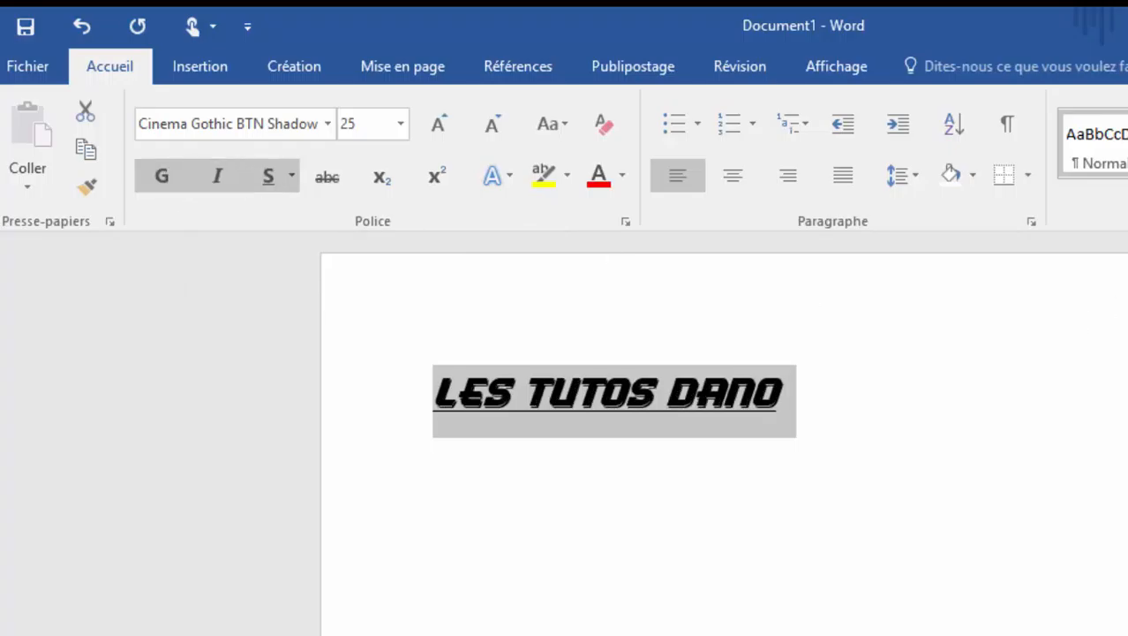
Step: Examine the detailed options for creating a style from the title's formatting, cancel without creating one, and deselect the title
{"action": "left_click", "coordinate": [943, 118]}
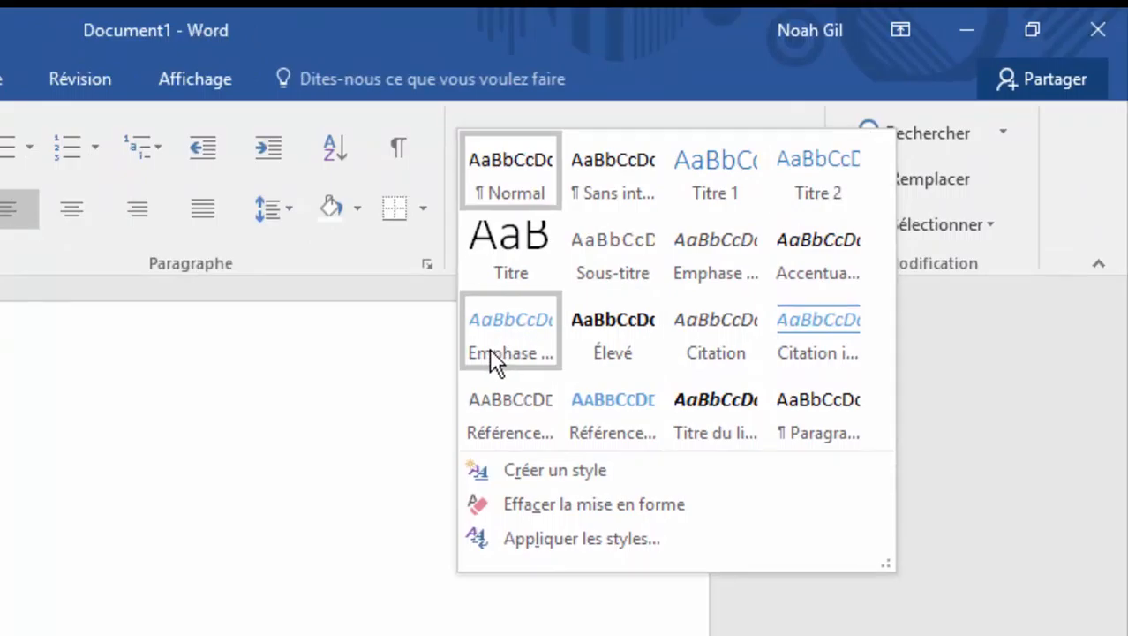
{"action": "left_click", "coordinate": [555, 481]}
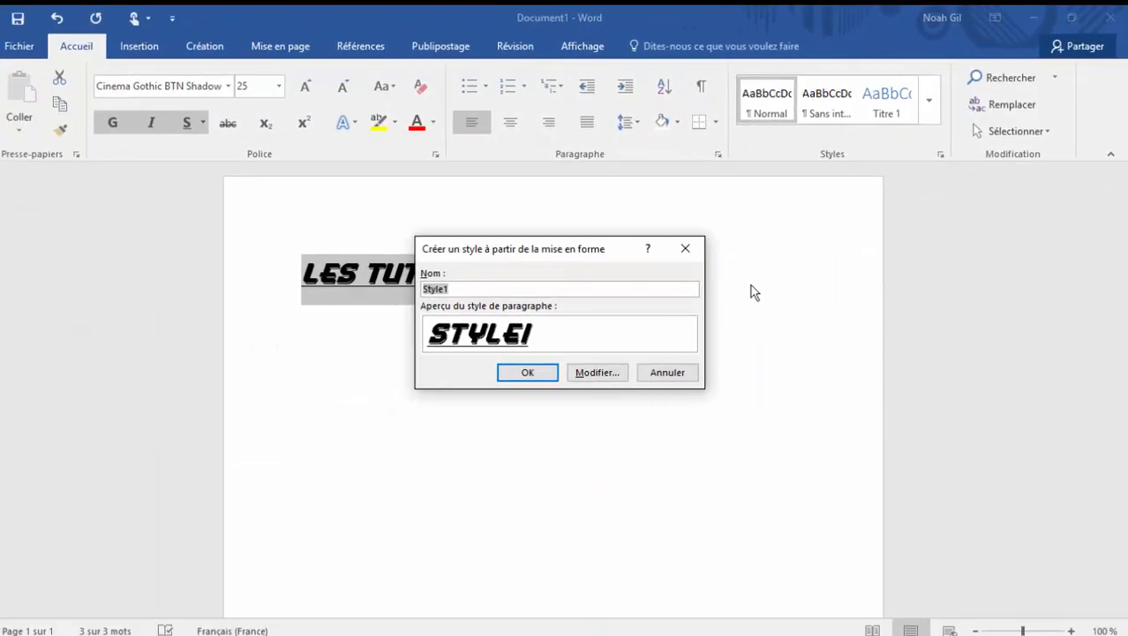
{"action": "left_click", "coordinate": [597, 373]}
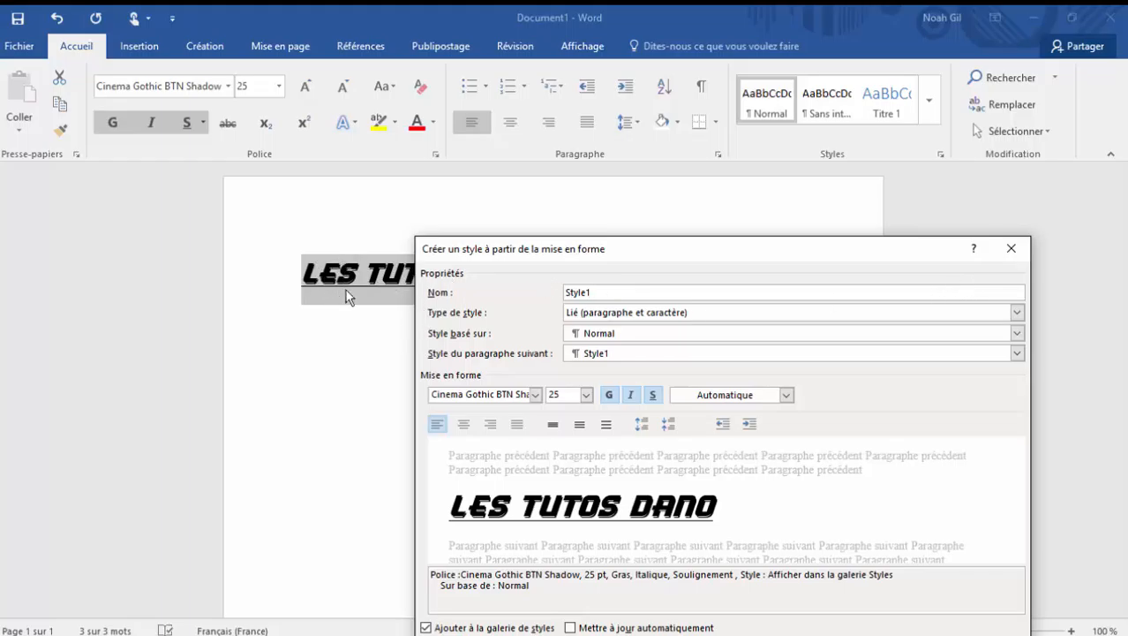
{"action": "left_click_drag", "start_coordinate": [567, 249], "coordinate": [506, 133]}
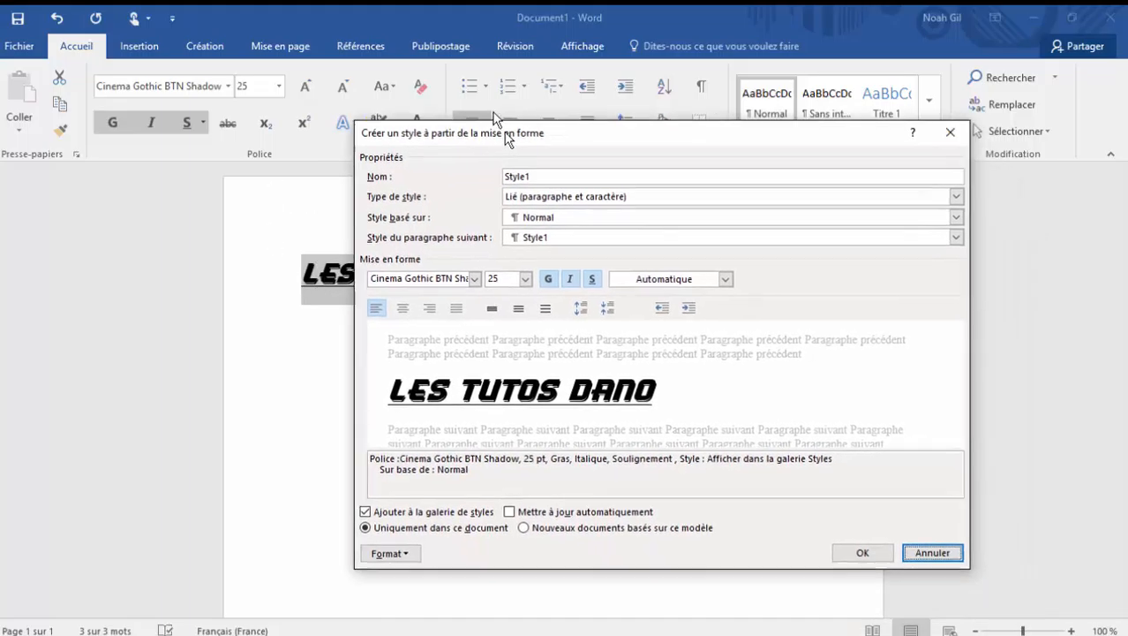
{"action": "left_click", "coordinate": [927, 533]}
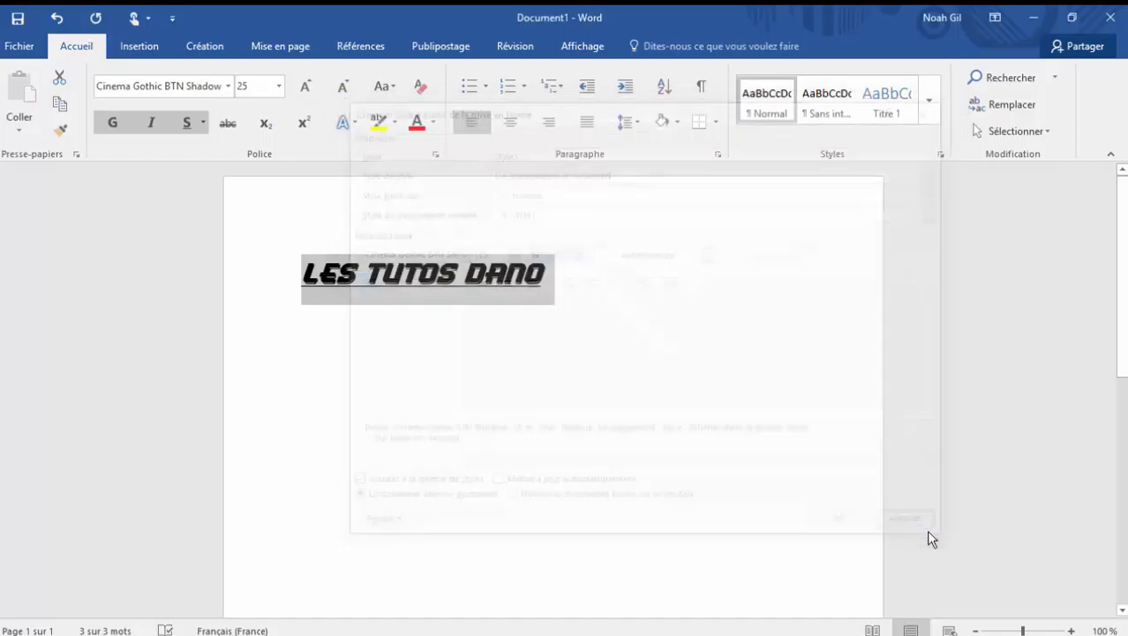
{"action": "left_click", "coordinate": [675, 340]}
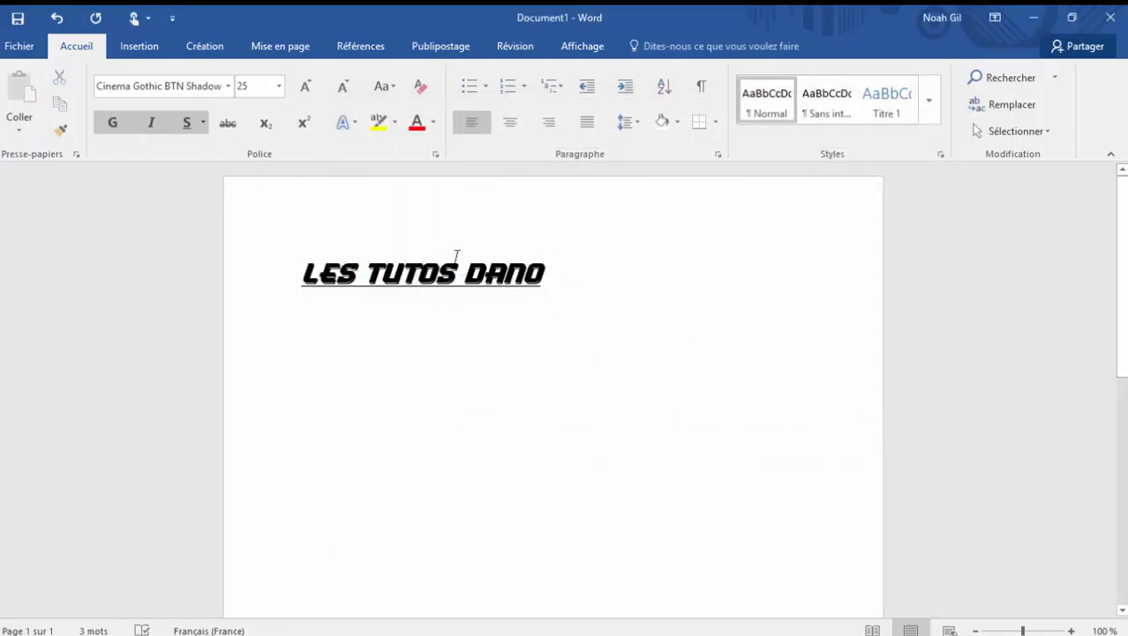
Step: Highlight the title line in yellow and change its font color to dark grey
{"action": "left_click_drag", "start_coordinate": [574, 269], "coordinate": [172, 254]}
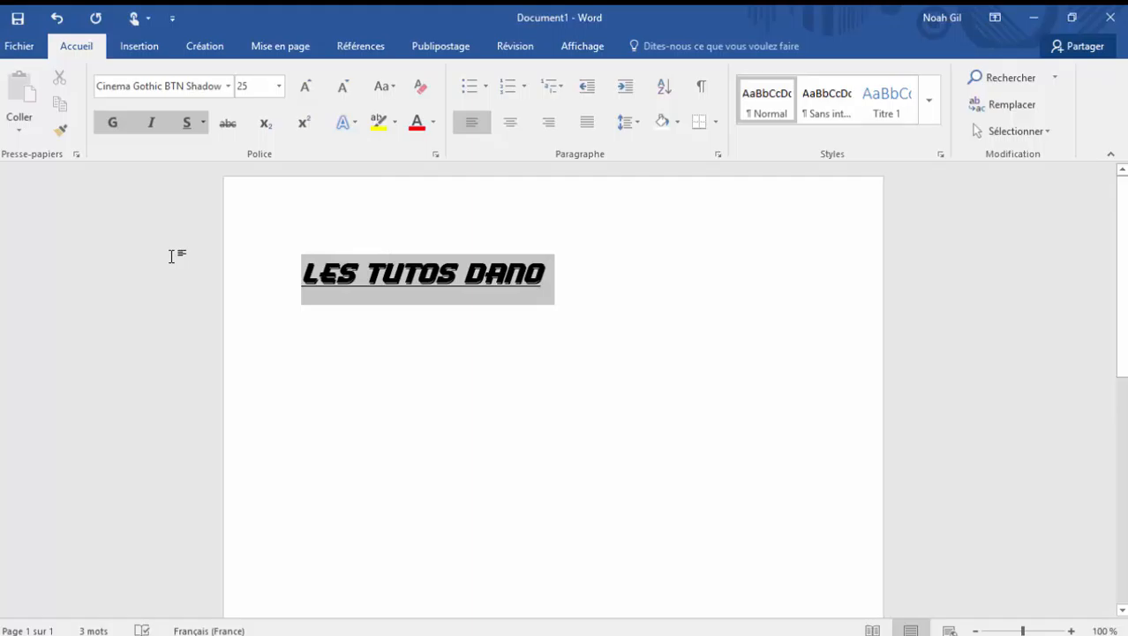
{"action": "left_click", "coordinate": [384, 127]}
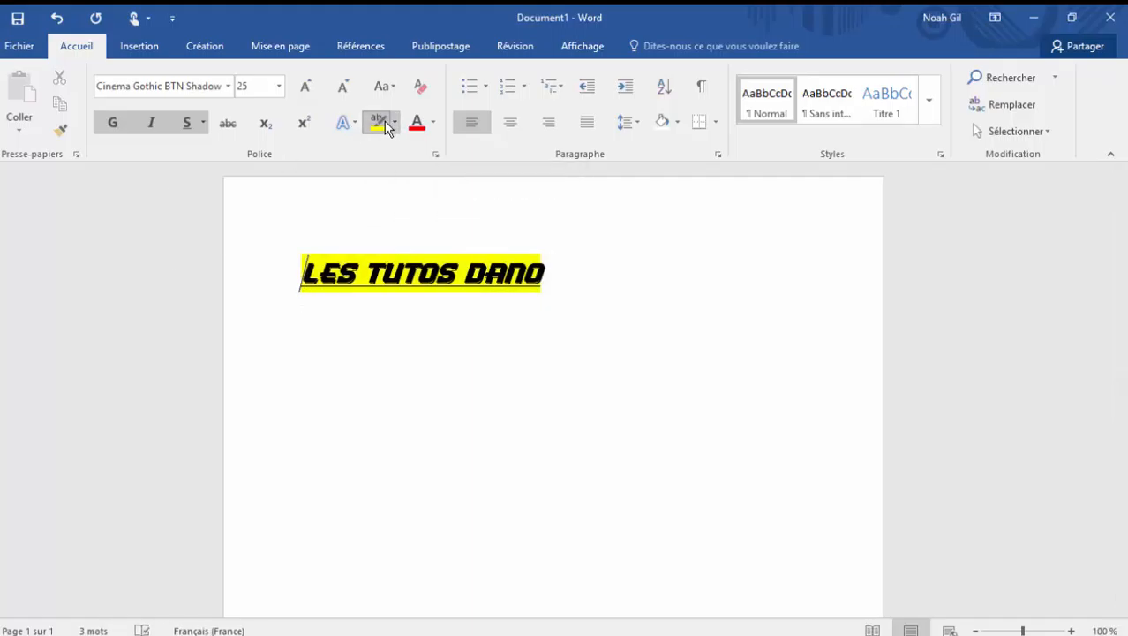
{"action": "triple_click", "coordinate": [394, 274]}
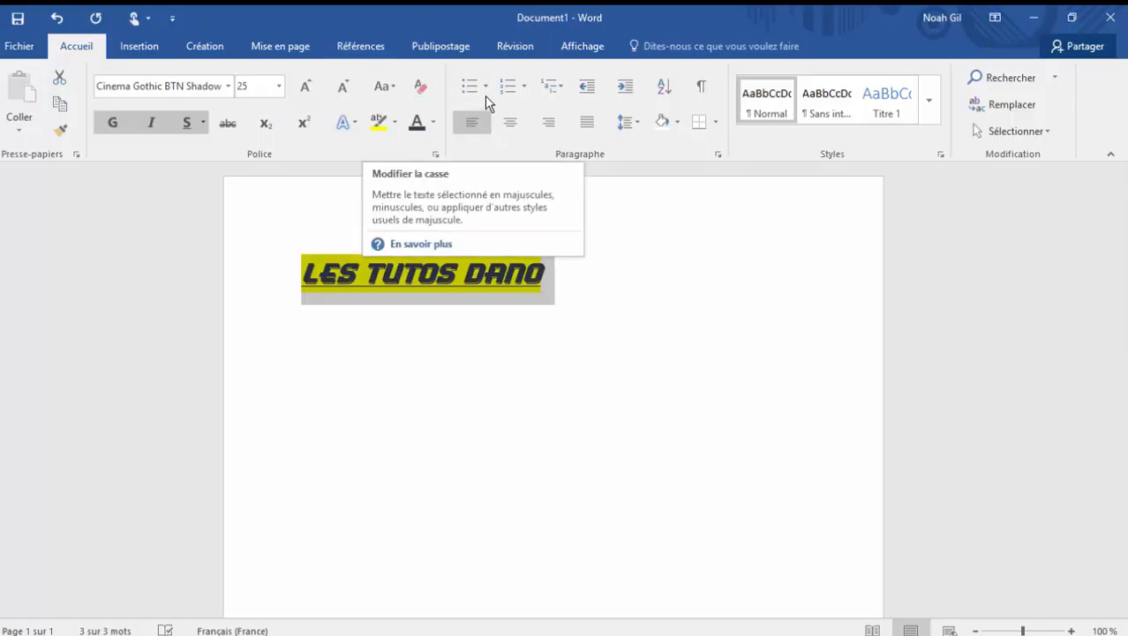
{"action": "left_click", "coordinate": [378, 301]}
{"action": "left_click", "coordinate": [294, 272]}
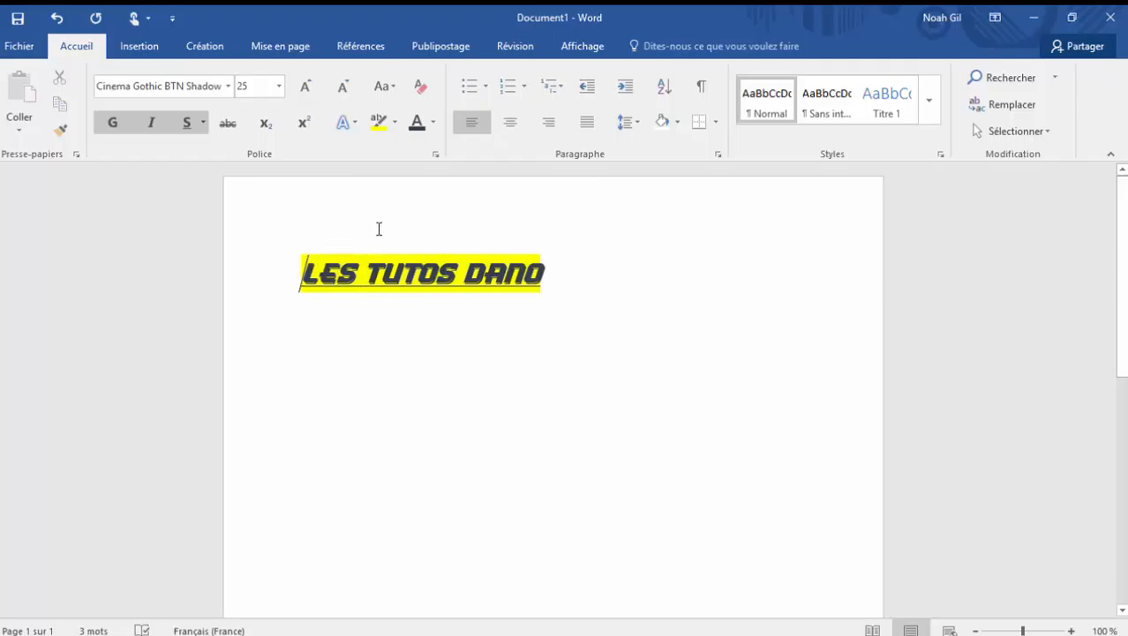
Step: Format the title as a bulleted and a numbered list item, and replace that with the multilevel "Chapitre" heading list
{"action": "left_click", "coordinate": [468, 87]}
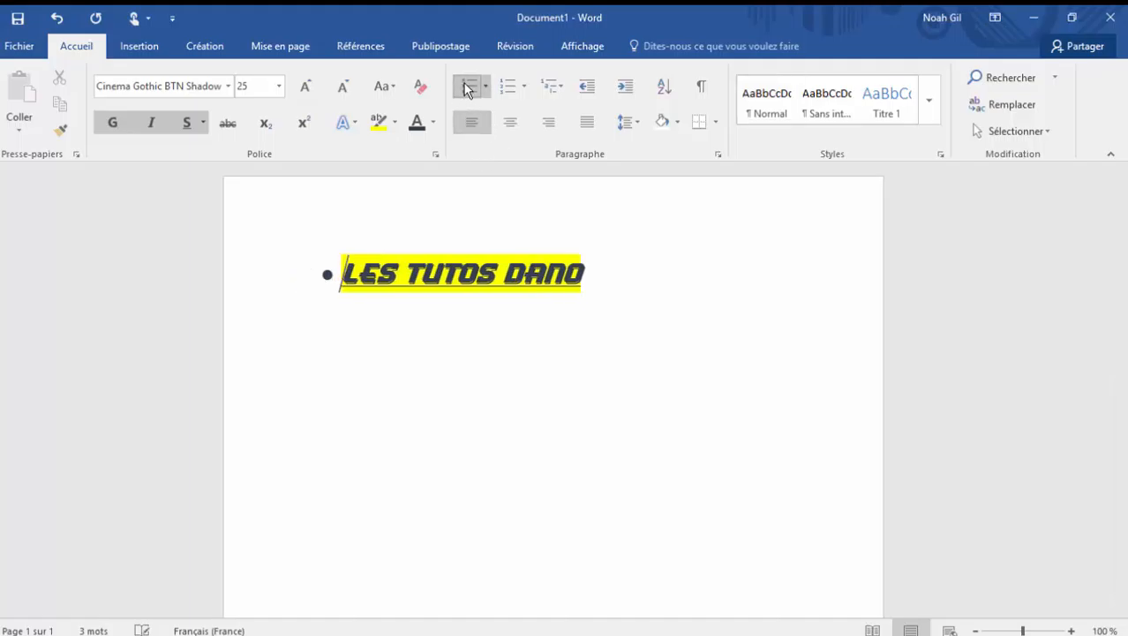
{"action": "left_click", "coordinate": [515, 77]}
{"action": "left_click", "coordinate": [553, 88]}
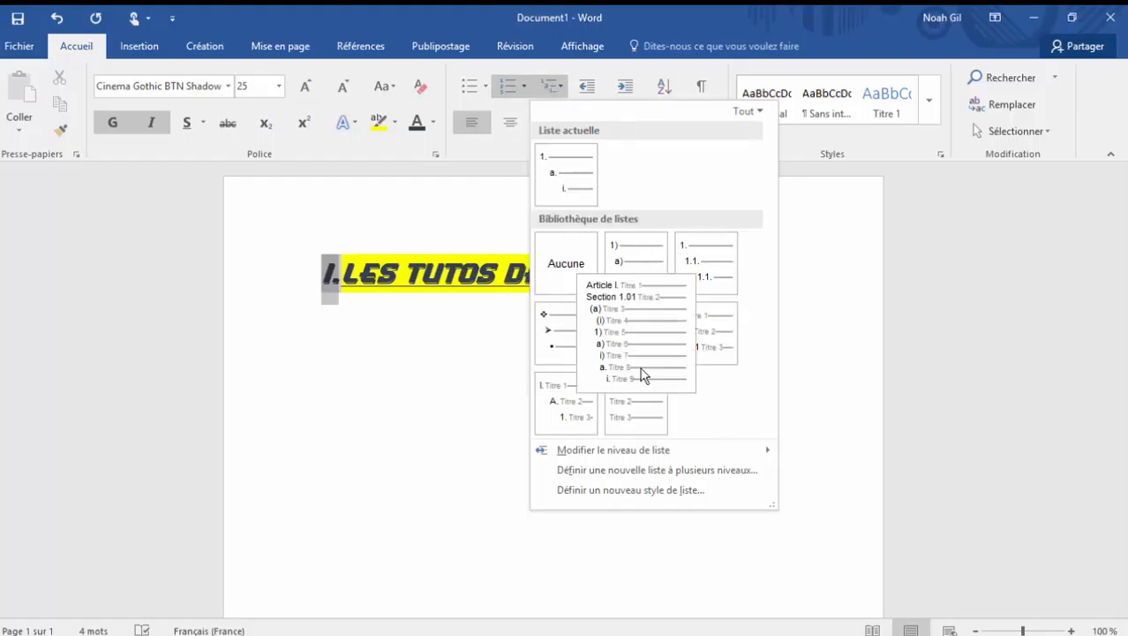
{"action": "mouse_move", "coordinate": [666, 392]}
{"action": "left_click", "coordinate": [646, 417]}
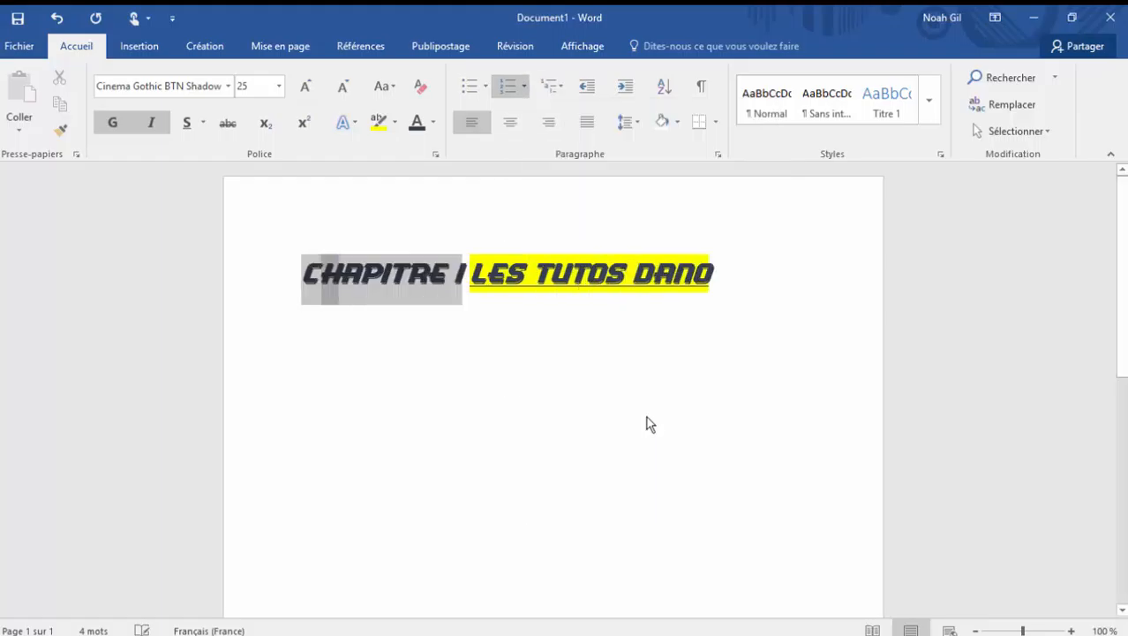
Step: Insert the built-in Whisp cover page ahead of the title page
{"action": "left_click", "coordinate": [141, 47]}
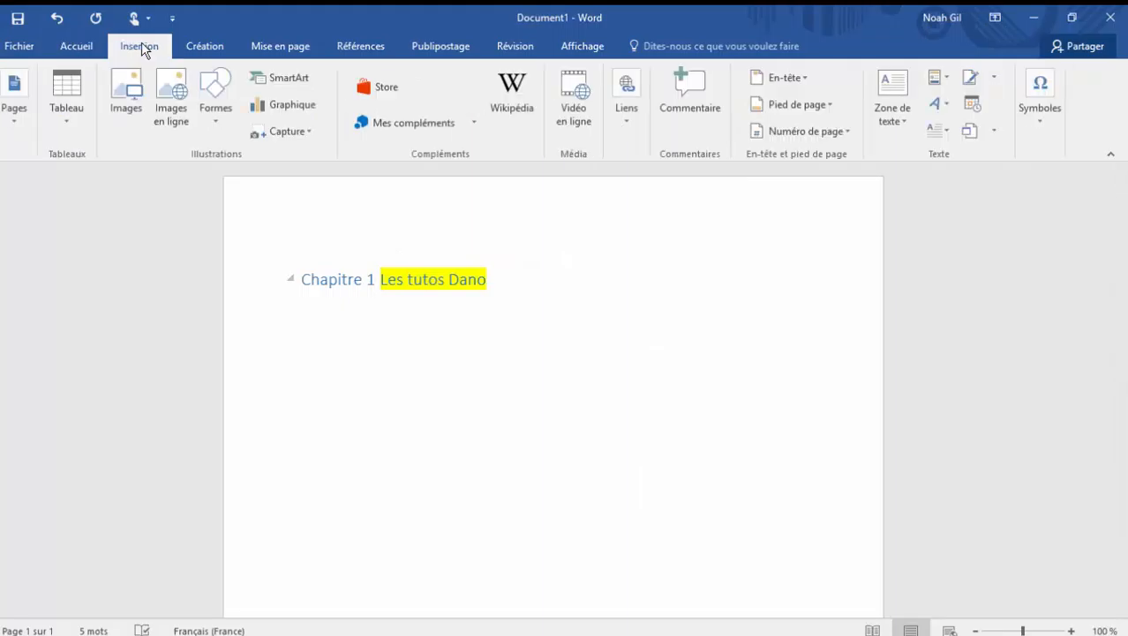
{"action": "left_click", "coordinate": [61, 111]}
{"action": "left_click", "coordinate": [26, 114]}
{"action": "left_click", "coordinate": [27, 118]}
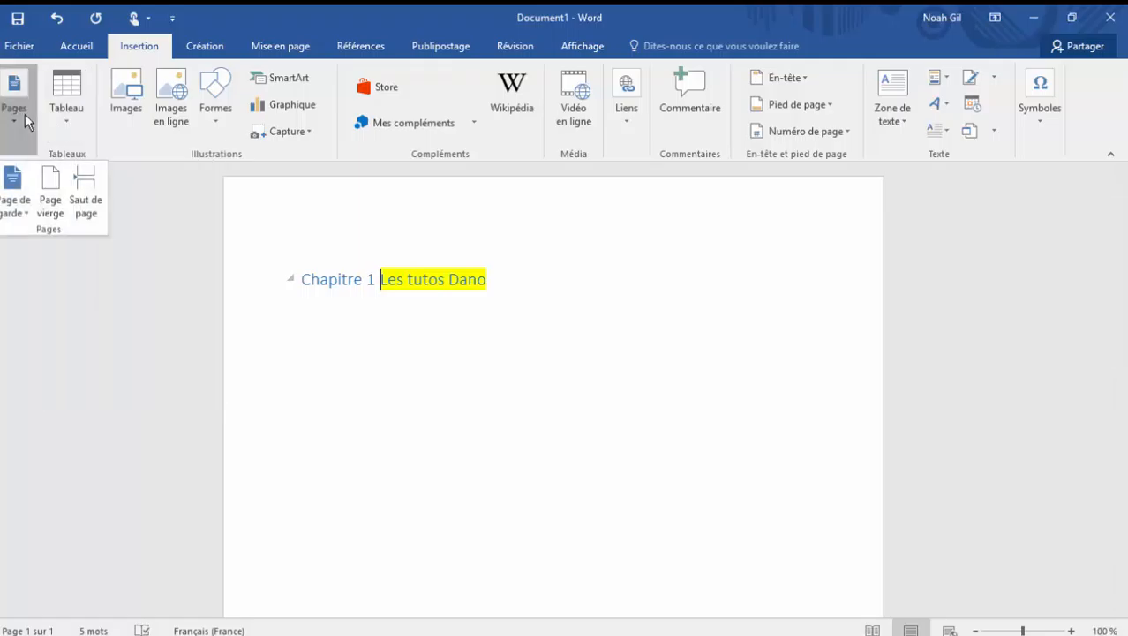
{"action": "left_click", "coordinate": [15, 215]}
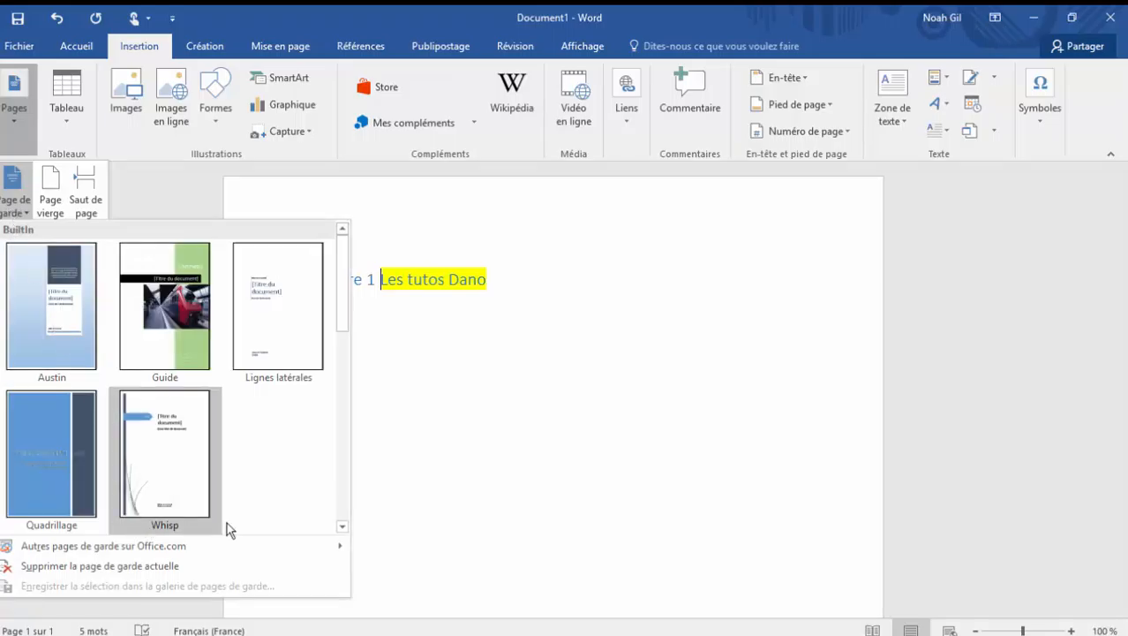
{"action": "left_click", "coordinate": [175, 455]}
{"action": "scroll", "coordinate": [514, 413], "scroll_direction": "down", "scroll_amount": 10}
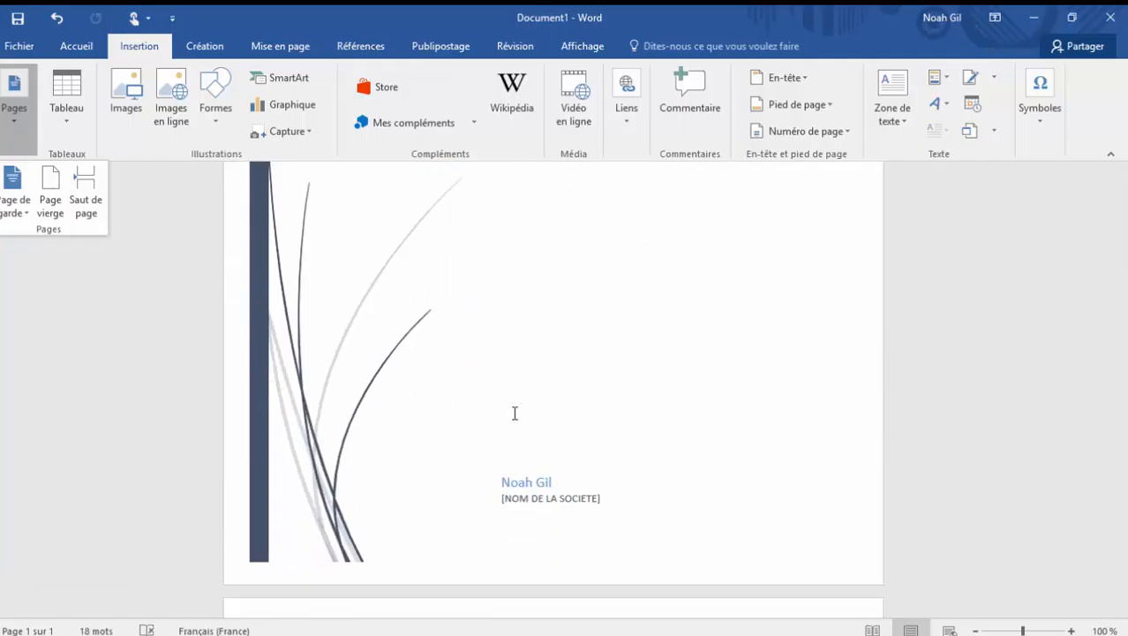
{"action": "right_click", "coordinate": [515, 413]}
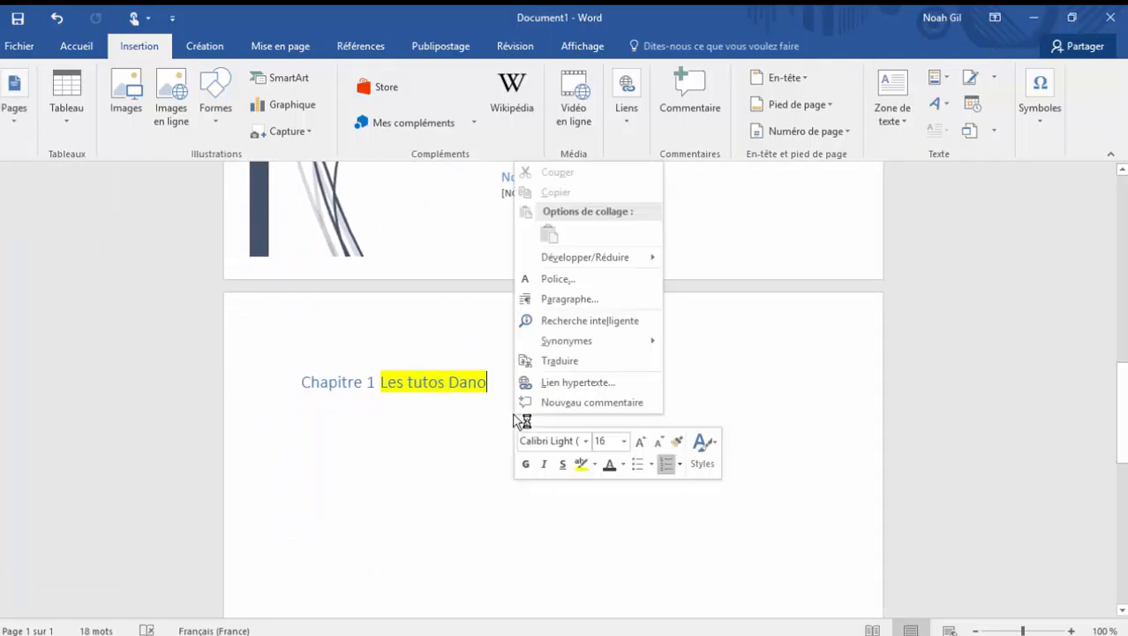
Step: Insert a table with five columns and seven rows below the title
{"action": "left_click", "coordinate": [66, 122]}
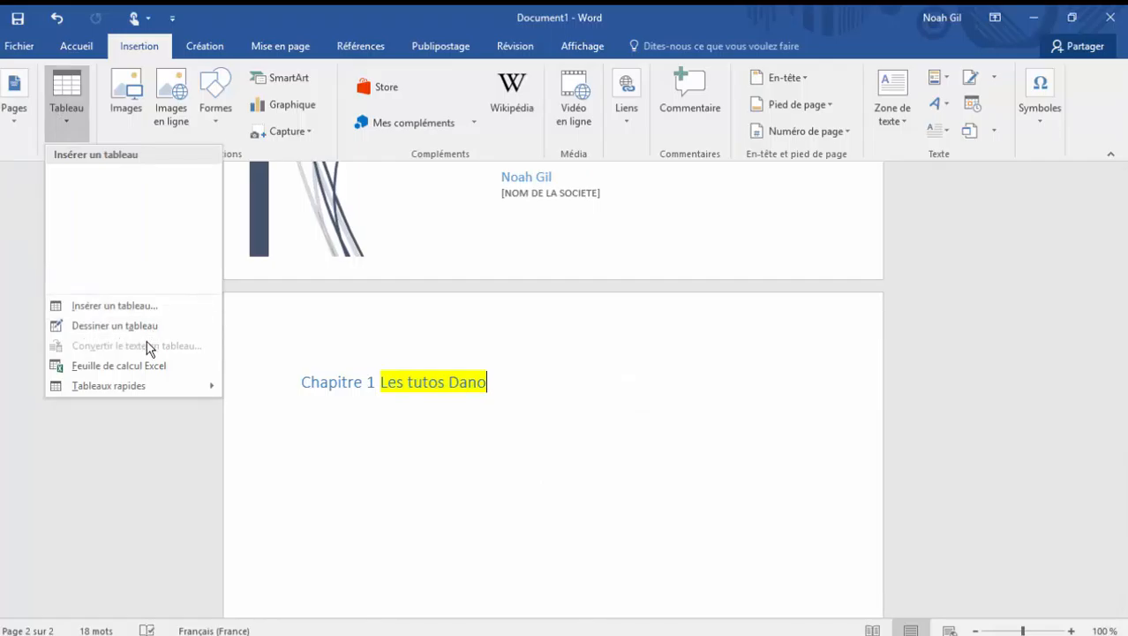
{"action": "mouse_move", "coordinate": [150, 385]}
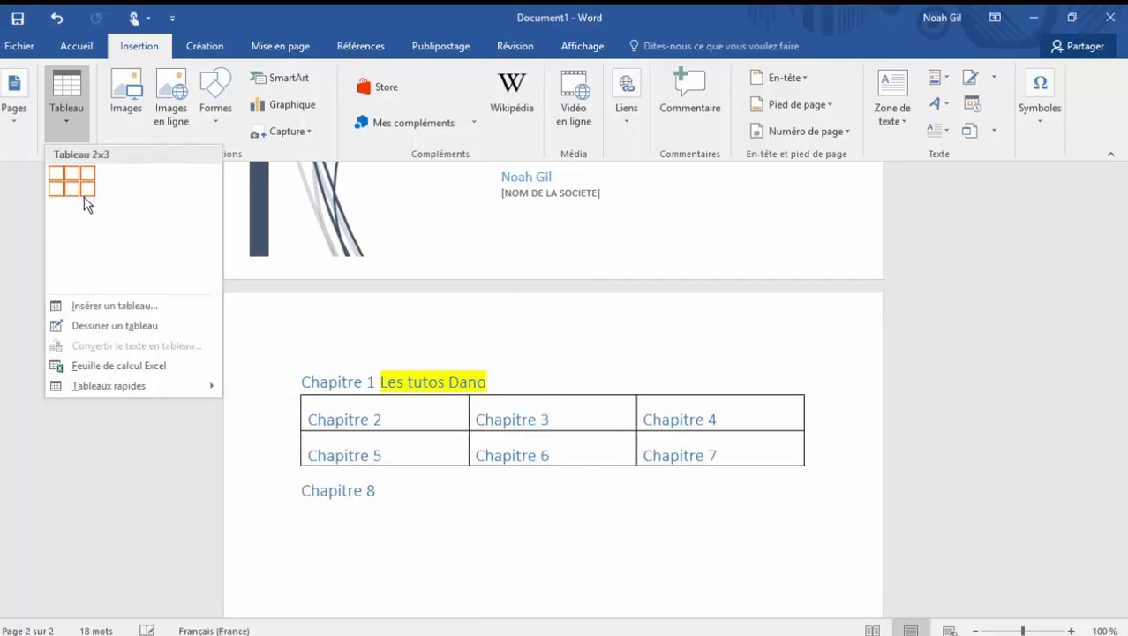
{"action": "left_click", "coordinate": [116, 265]}
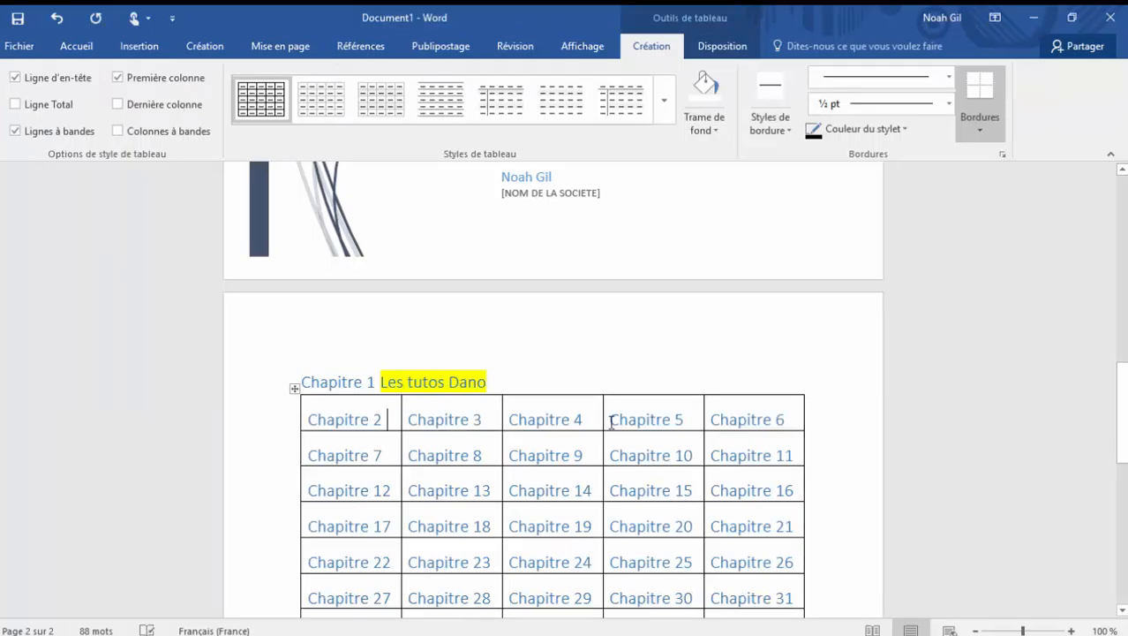
Step: Apply the Centré style set to the document, and look over the page layout, reference and mailing commands
{"action": "left_click", "coordinate": [205, 46]}
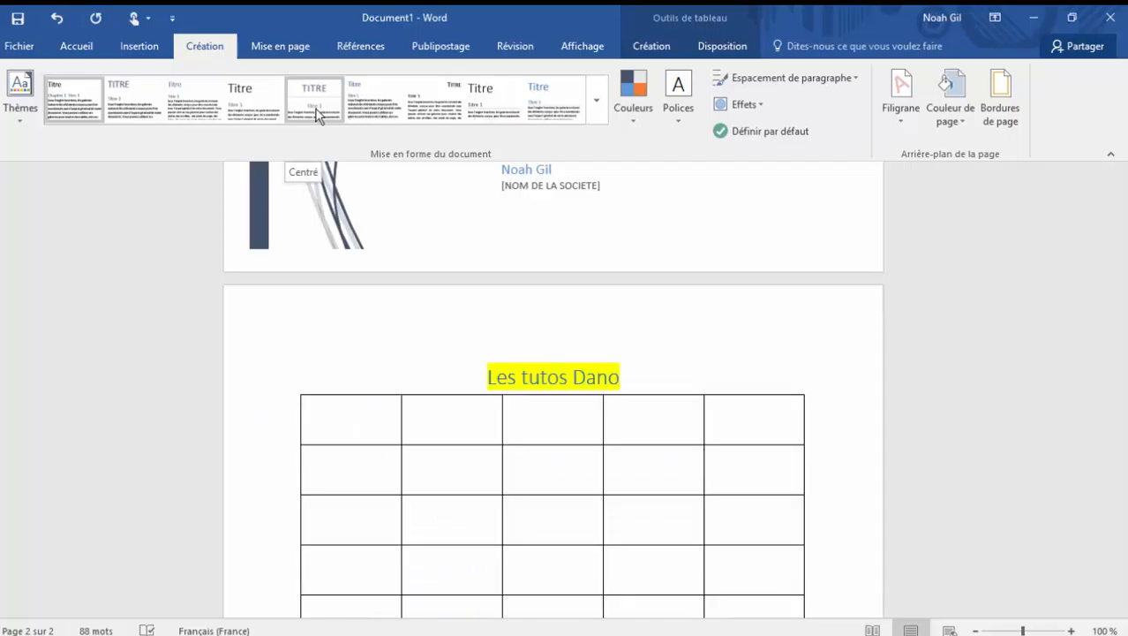
{"action": "left_click", "coordinate": [270, 42]}
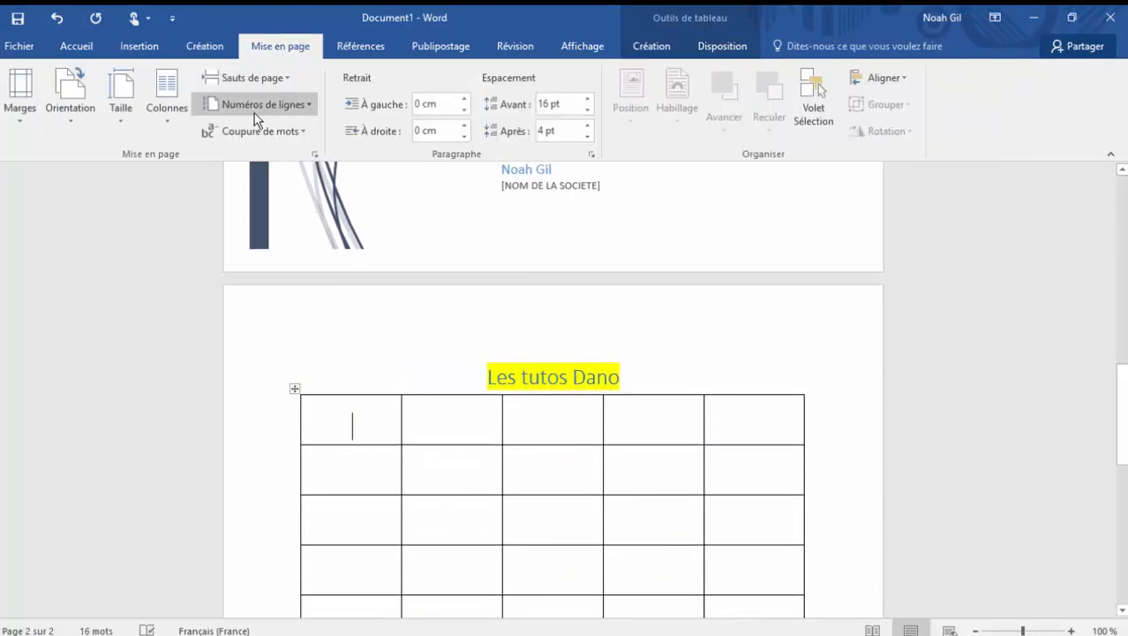
{"action": "left_click", "coordinate": [362, 49]}
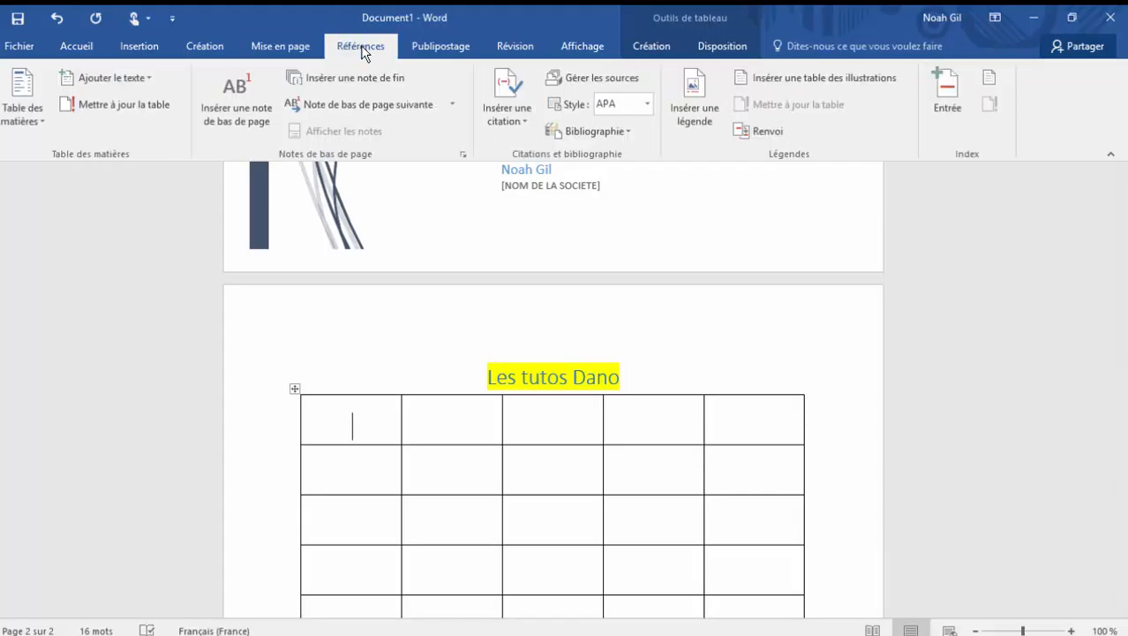
{"action": "left_click", "coordinate": [467, 52]}
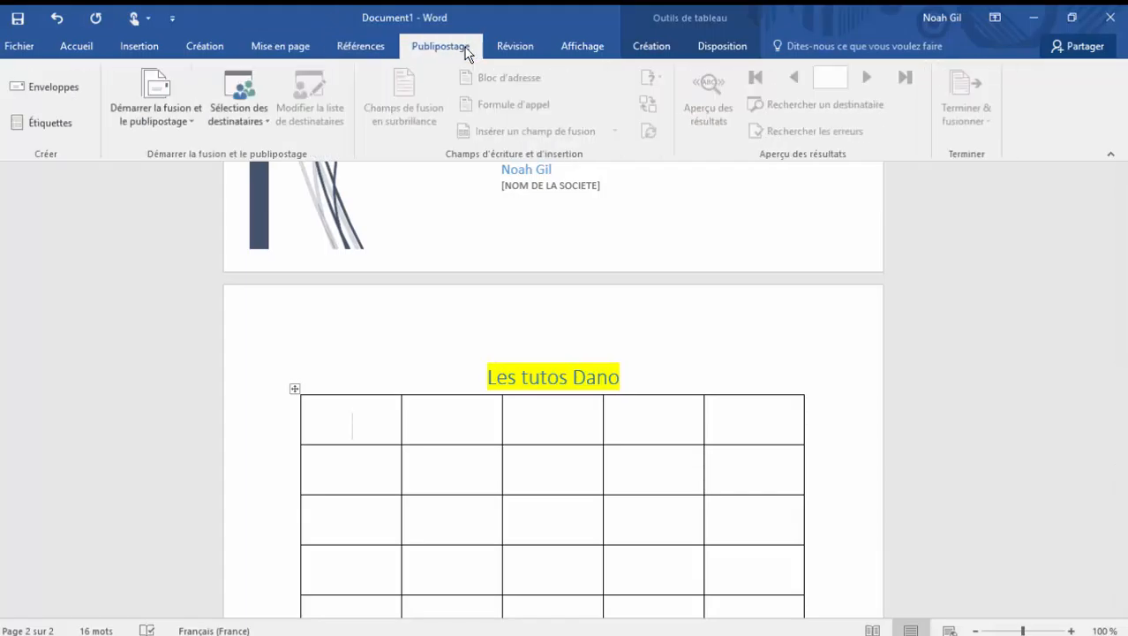
Step: Start ink annotation and draw a black pen curve, a yellow highlighter stroke and a blue pen curve freehand across the title and table
{"action": "left_click", "coordinate": [514, 48]}
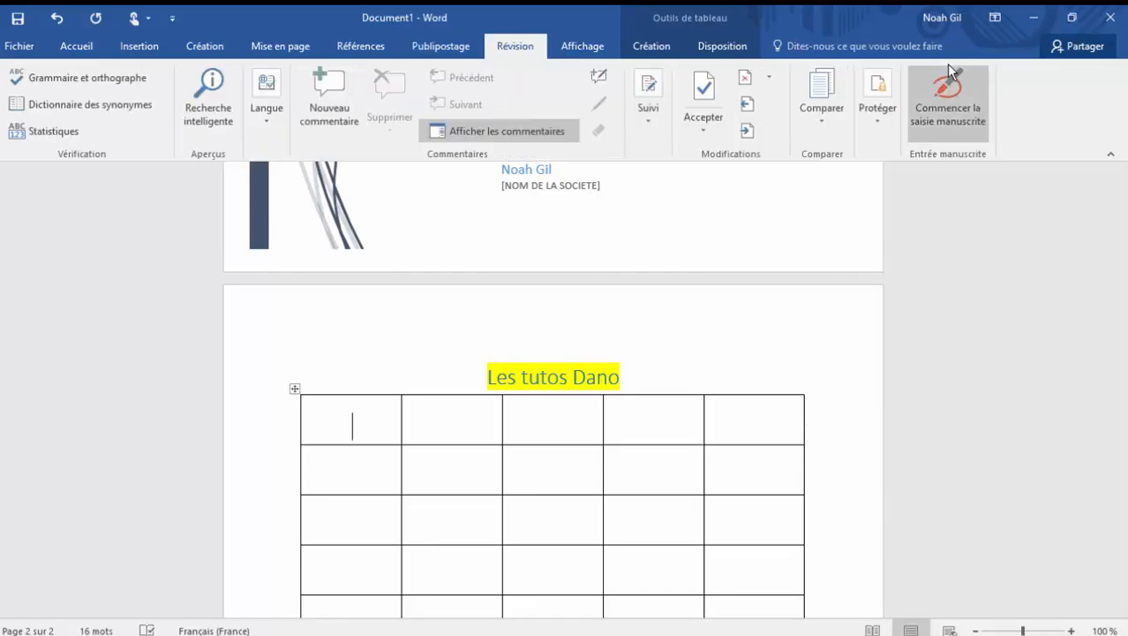
{"action": "left_click", "coordinate": [944, 132]}
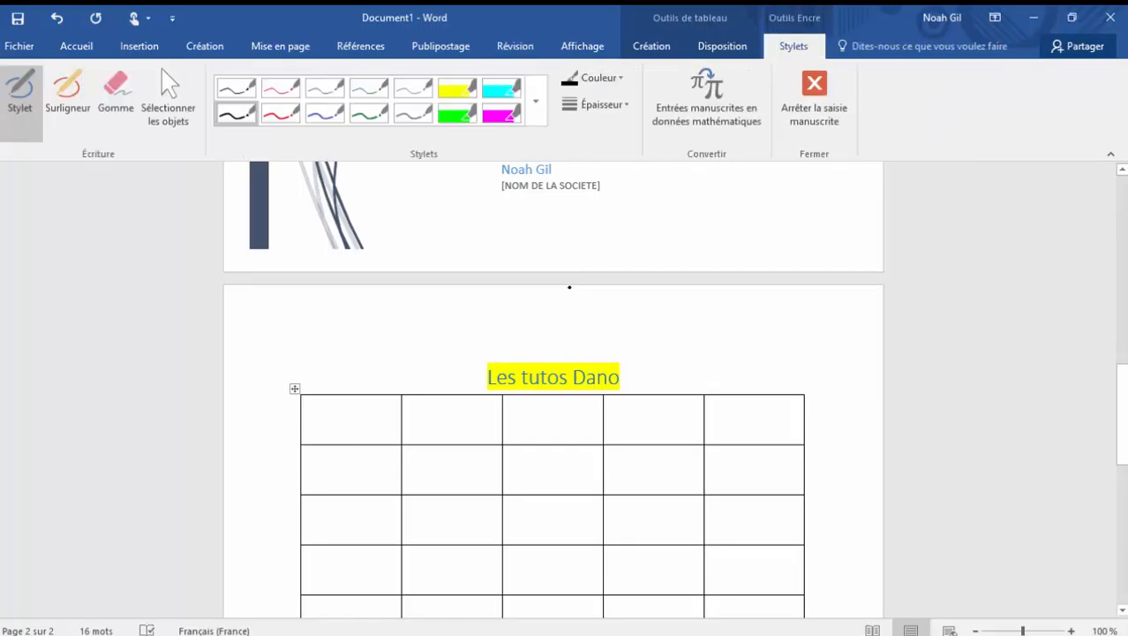
{"action": "mouse_move", "coordinate": [325, 481]}
{"action": "left_mouse_down"}
{"action": "mouse_move", "coordinate": [322, 325]}
{"action": "mouse_move", "coordinate": [541, 530]}
{"action": "mouse_move", "coordinate": [390, 517]}
{"action": "mouse_move", "coordinate": [353, 585]}
{"action": "left_mouse_up"}
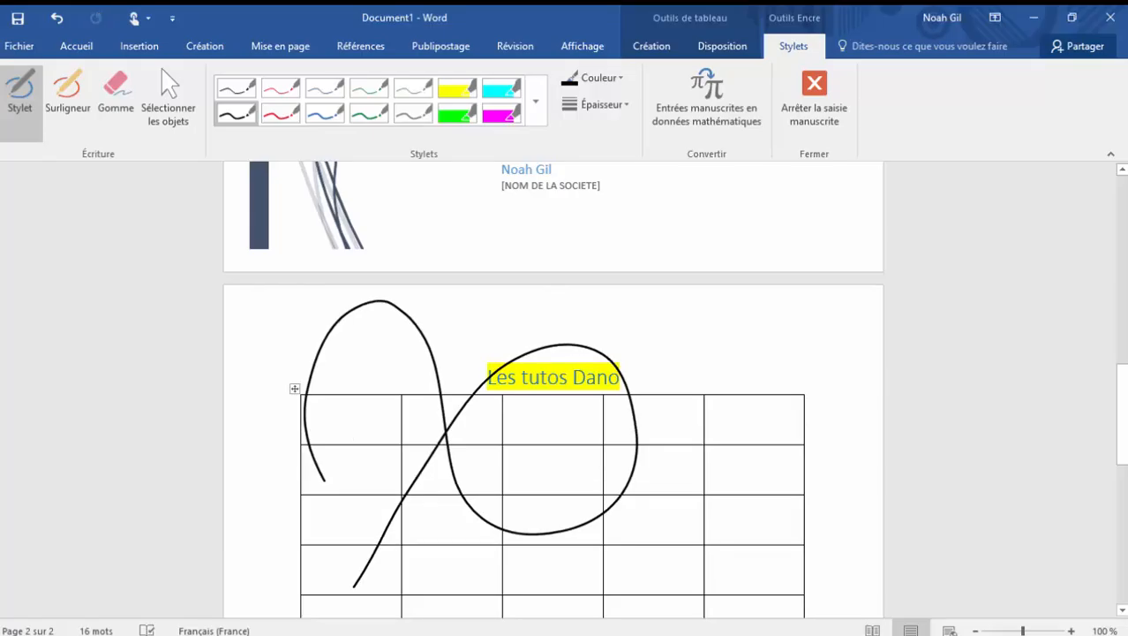
{"action": "left_click", "coordinate": [68, 101]}
{"action": "mouse_move", "coordinate": [433, 569]}
{"action": "left_mouse_down"}
{"action": "mouse_move", "coordinate": [537, 442]}
{"action": "mouse_move", "coordinate": [712, 475]}
{"action": "left_mouse_up"}
{"action": "left_click", "coordinate": [325, 112]}
{"action": "mouse_move", "coordinate": [359, 474]}
{"action": "left_mouse_down"}
{"action": "mouse_move", "coordinate": [439, 377]}
{"action": "mouse_move", "coordinate": [724, 285]}
{"action": "left_mouse_up"}
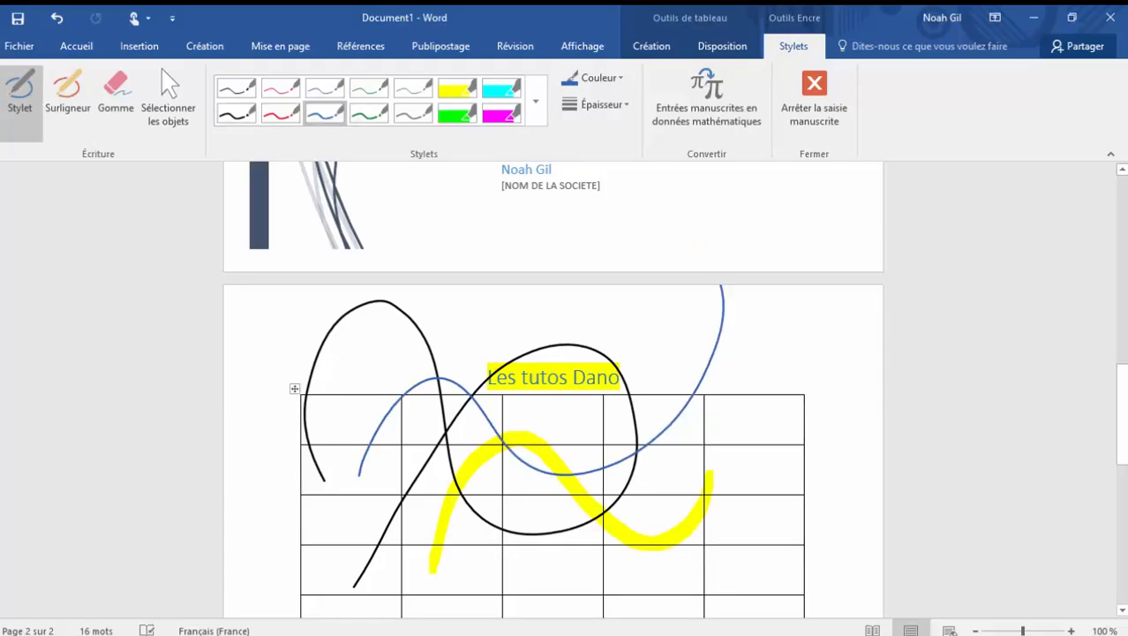
Step: Split the last cell of the table's second row into two columns and one row, and merge the two halves back together
{"action": "left_click", "coordinate": [720, 45]}
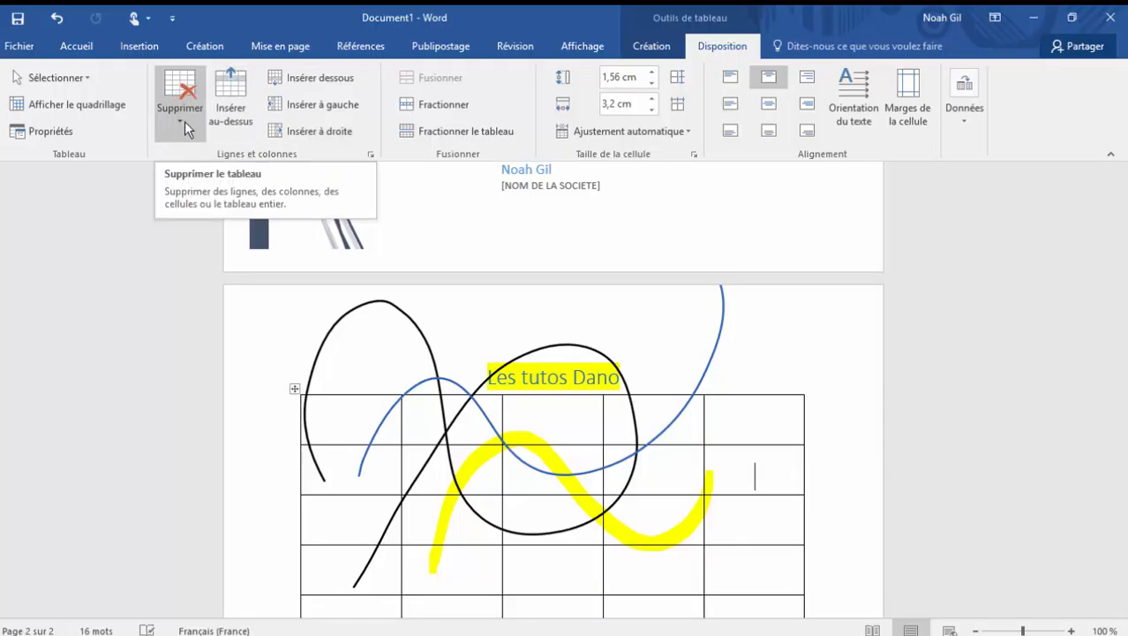
{"action": "left_click", "coordinate": [436, 112]}
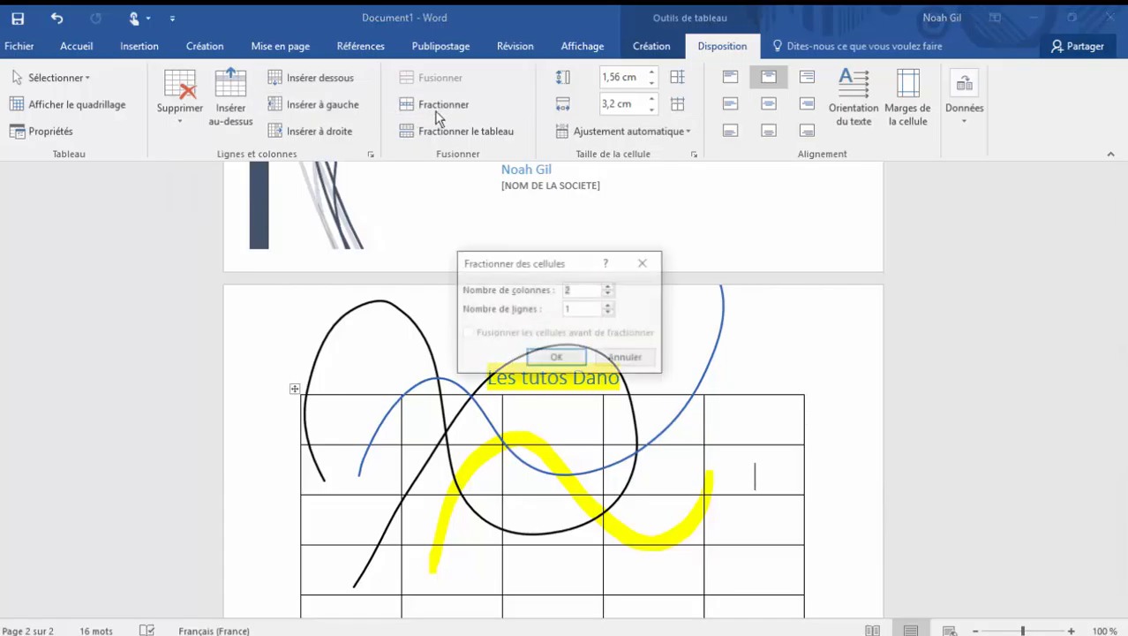
{"action": "left_click", "coordinate": [557, 359]}
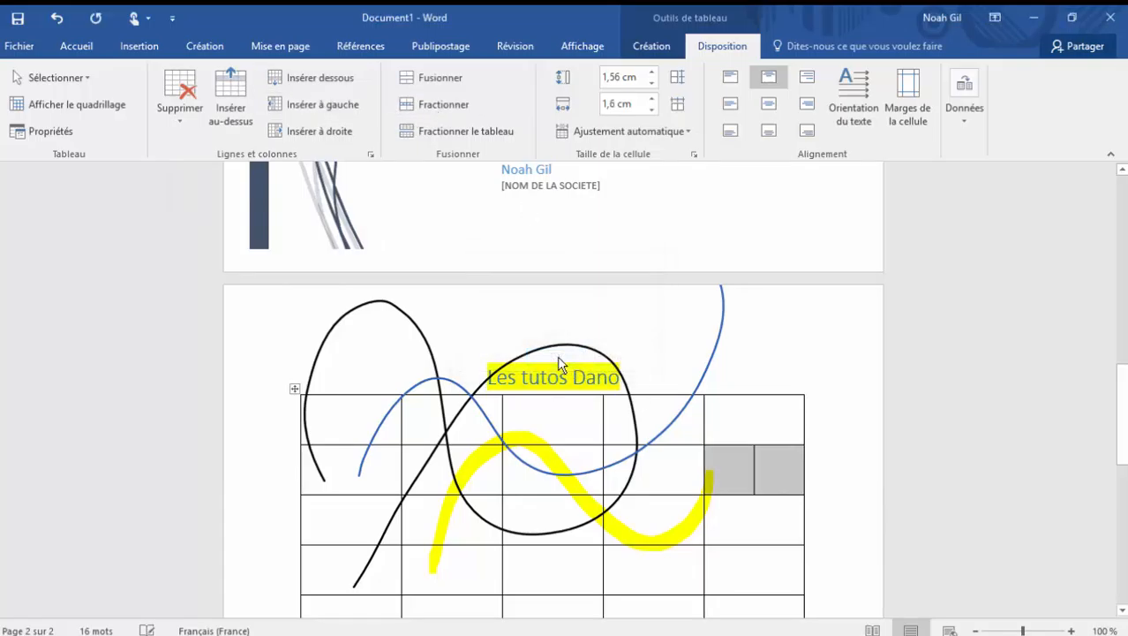
{"action": "left_click", "coordinate": [797, 475]}
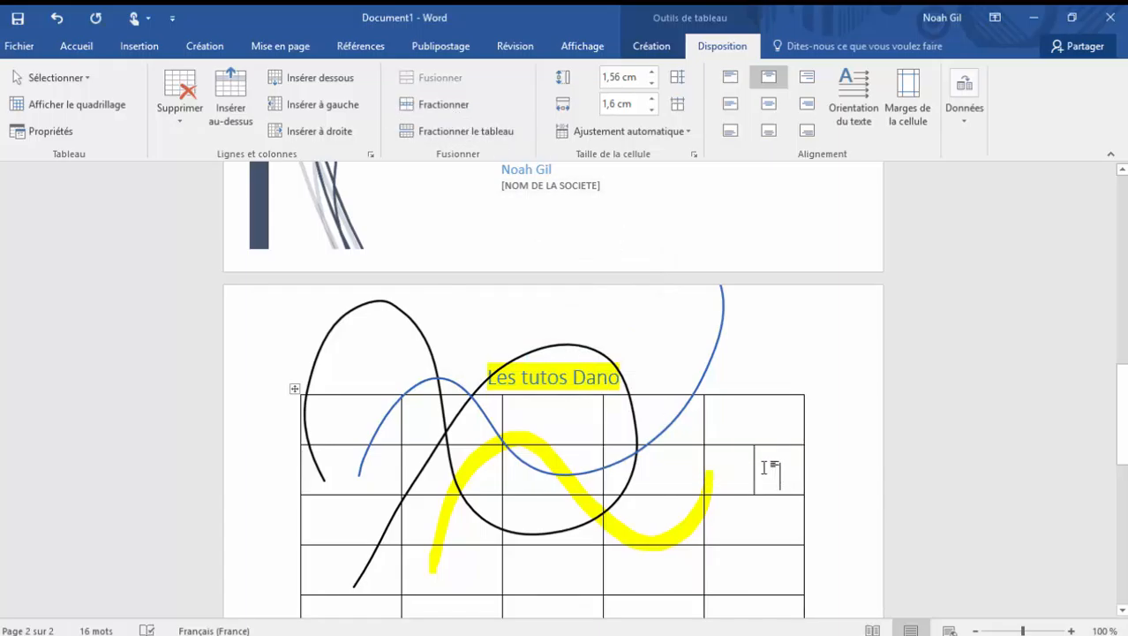
{"action": "left_click_drag", "start_coordinate": [763, 468], "coordinate": [728, 470]}
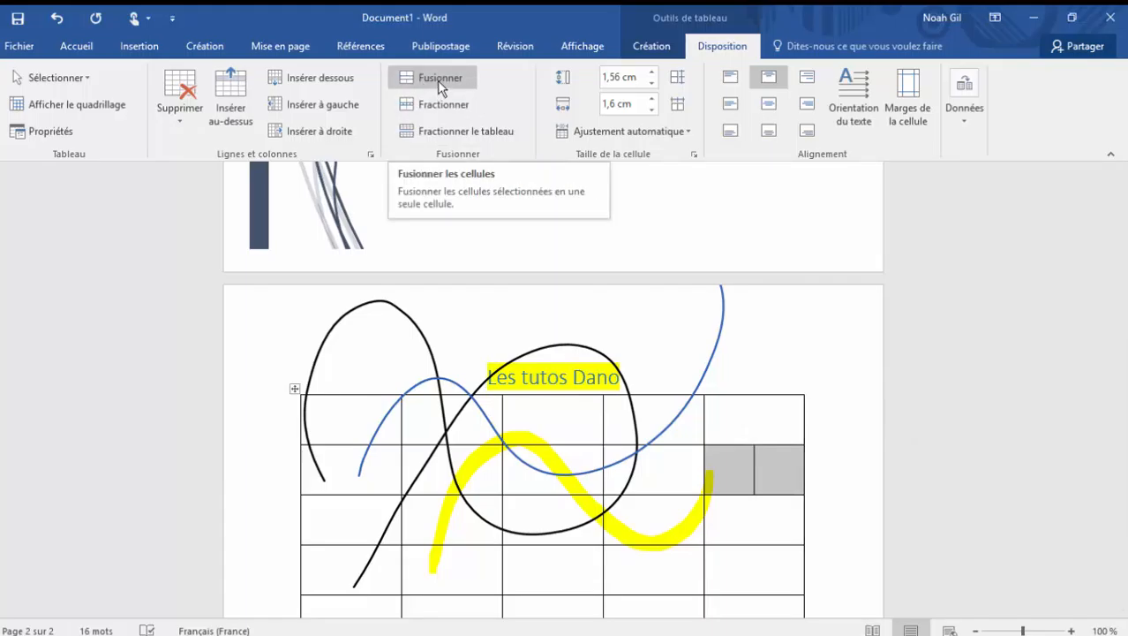
{"action": "left_click", "coordinate": [439, 80]}
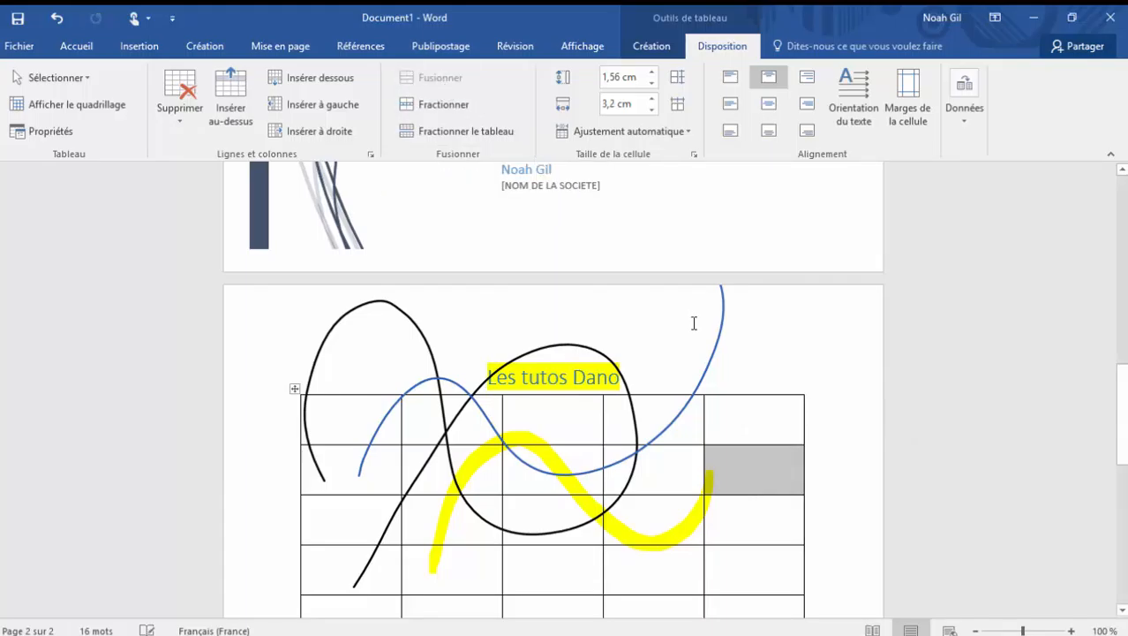
Step: Merge the last three cells of the table's first row into one cell
{"action": "left_click_drag", "start_coordinate": [738, 475], "coordinate": [560, 464]}
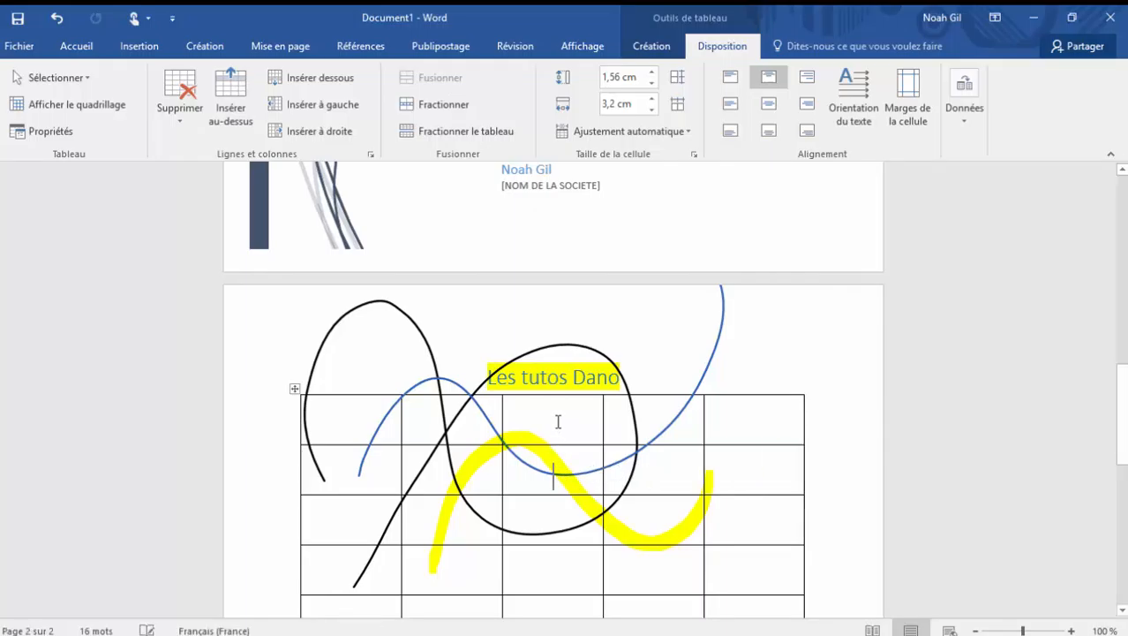
{"action": "left_click_drag", "start_coordinate": [559, 421], "coordinate": [711, 428]}
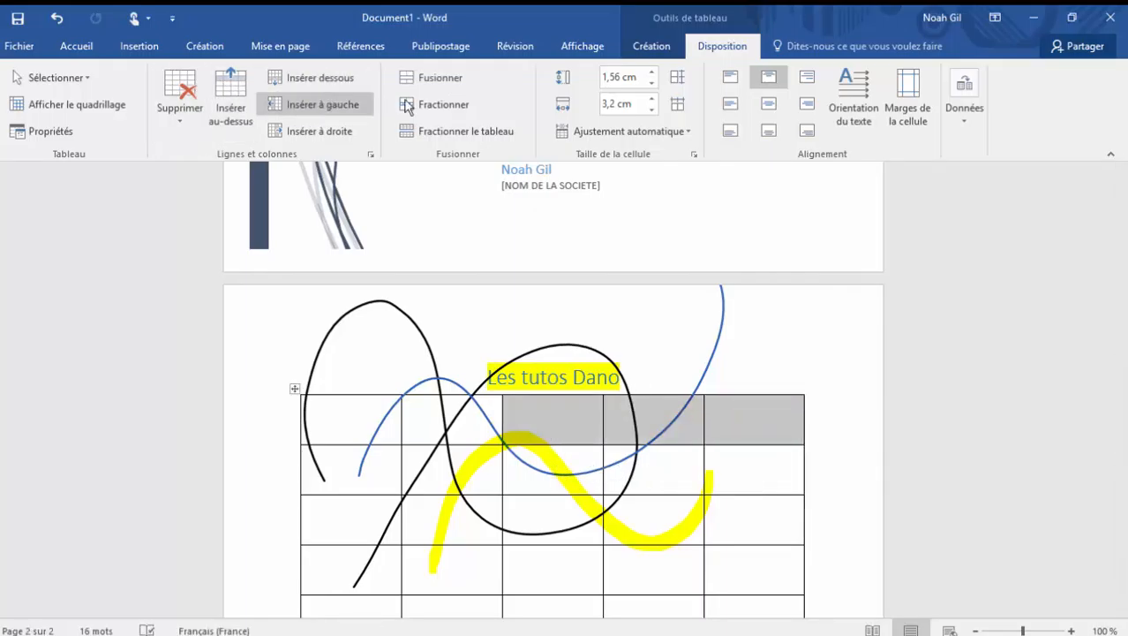
{"action": "left_click", "coordinate": [457, 78]}
{"action": "left_click", "coordinate": [647, 542]}
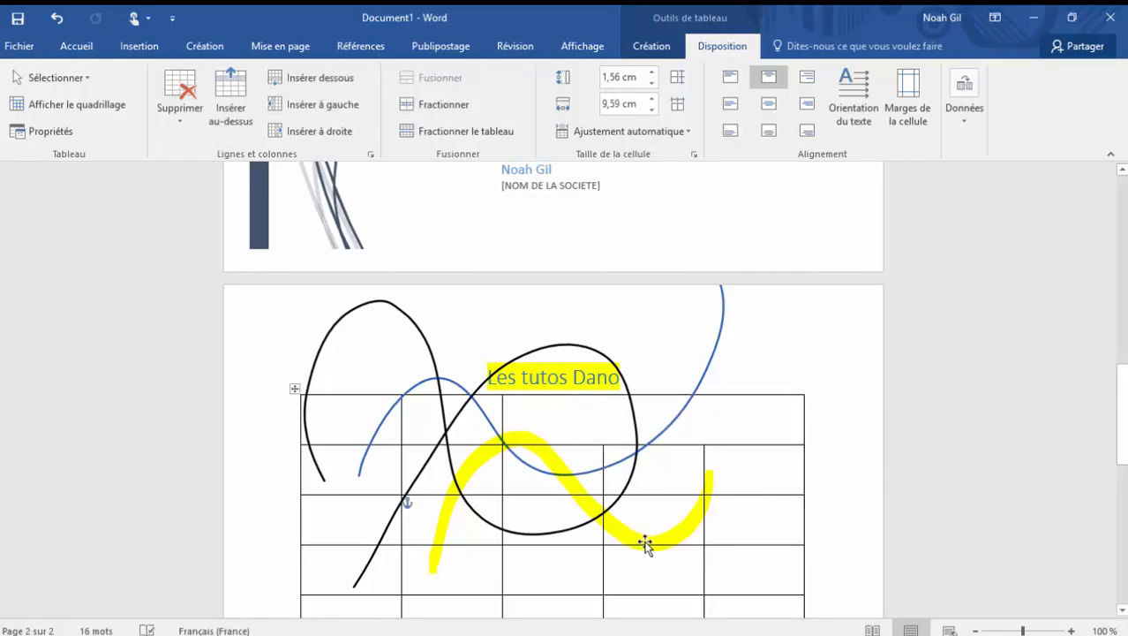
{"action": "left_click", "coordinate": [781, 542]}
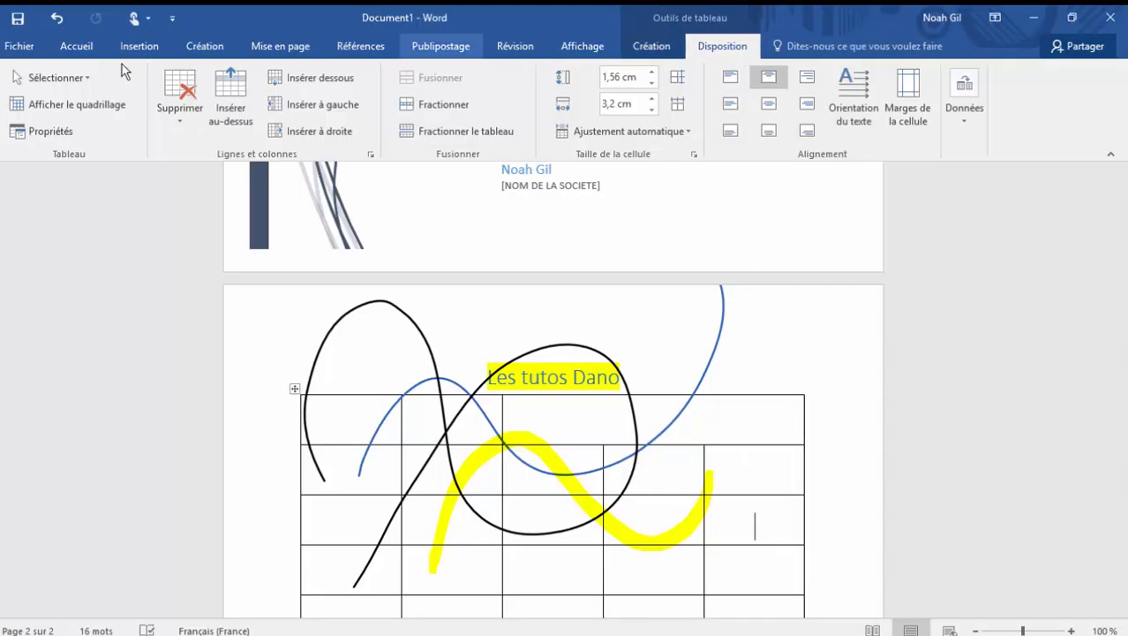
Step: View the document in reading mode and in web layout, and return to print layout
{"action": "left_click", "coordinate": [567, 56]}
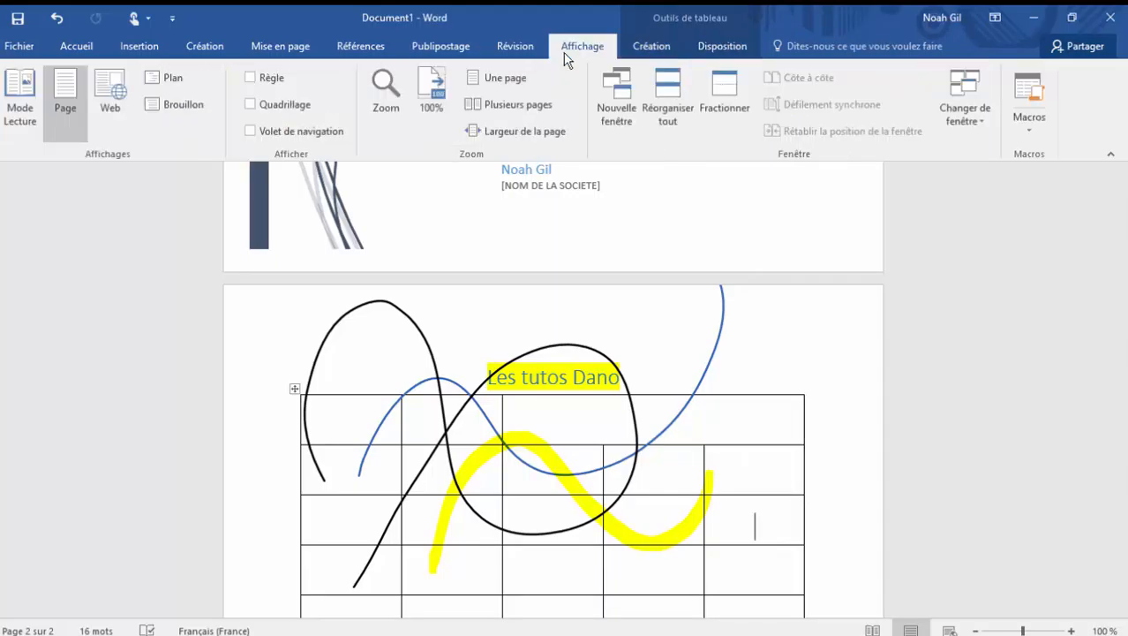
{"action": "left_click", "coordinate": [13, 108]}
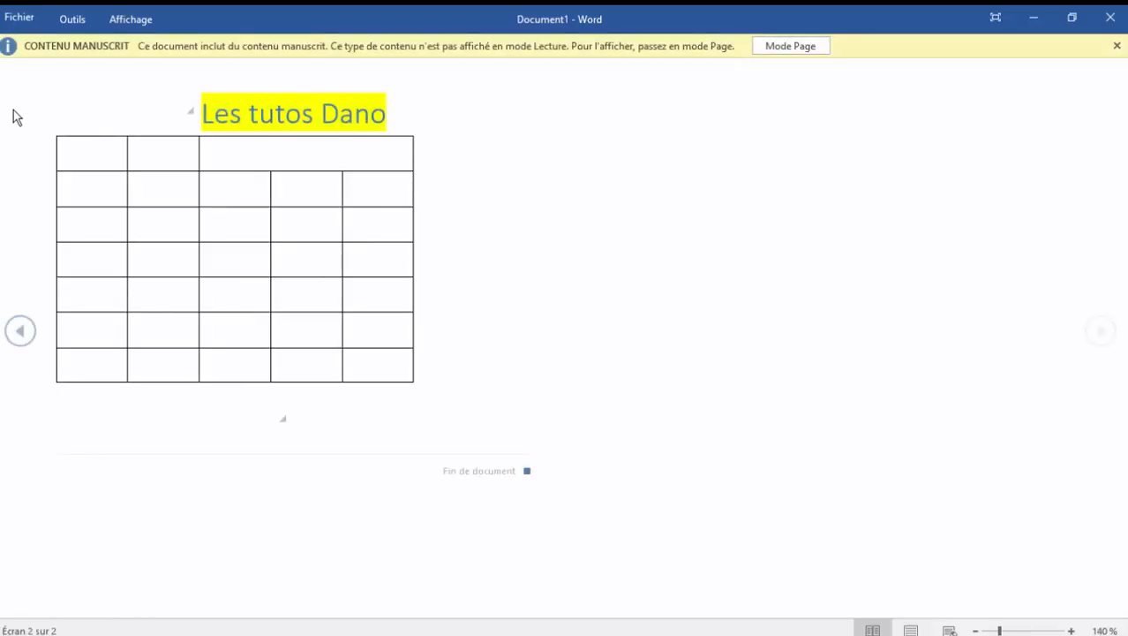
{"action": "left_click", "coordinate": [809, 48]}
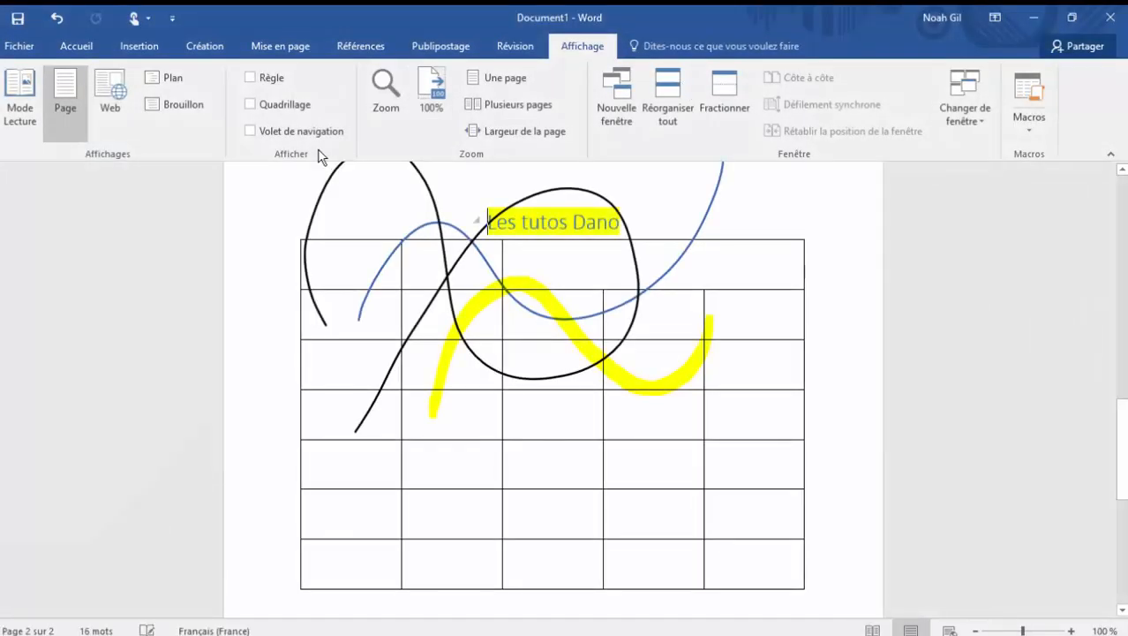
{"action": "left_click", "coordinate": [109, 95]}
{"action": "scroll", "coordinate": [496, 411], "scroll_direction": "down", "scroll_amount": 3}
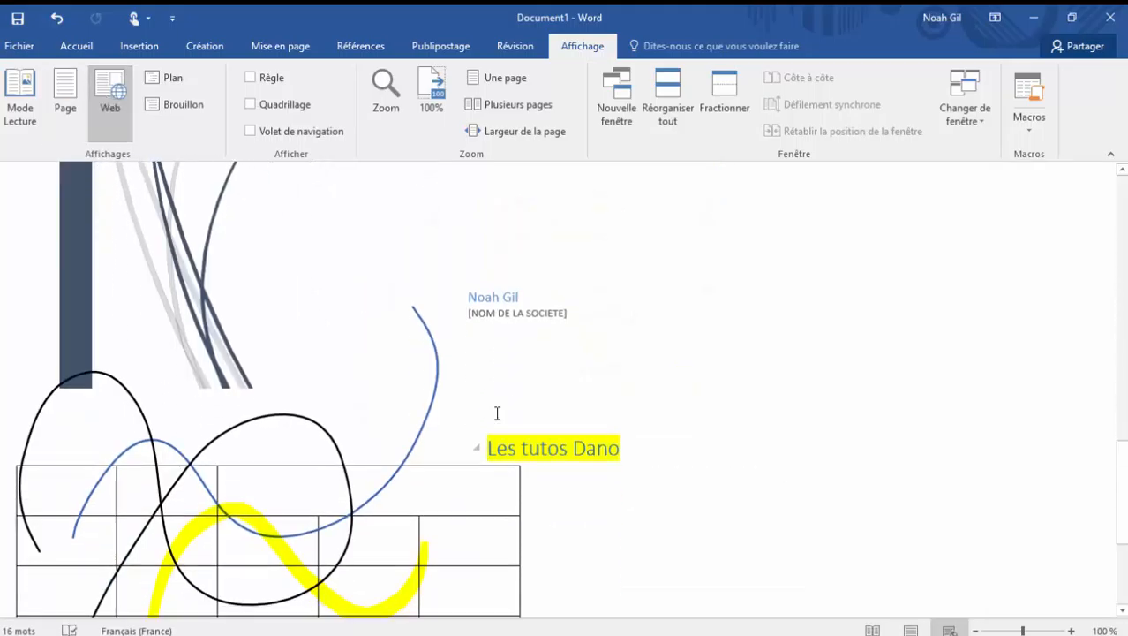
{"action": "scroll", "coordinate": [496, 411], "scroll_direction": "up", "scroll_amount": 6}
{"action": "left_click", "coordinate": [67, 84]}
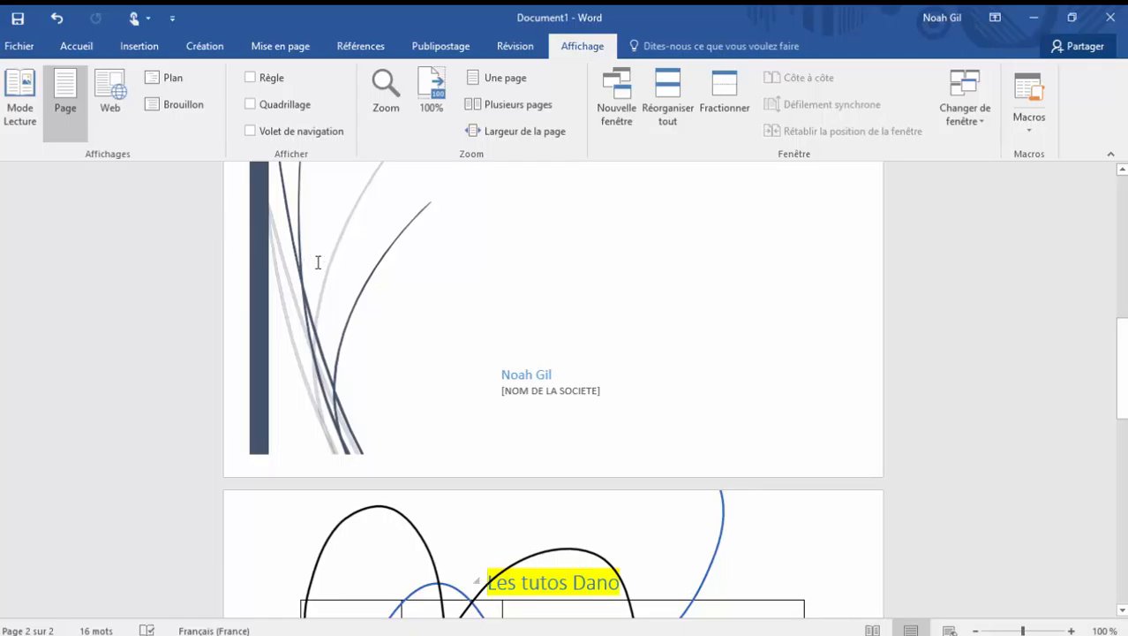
Step: Run the spelling and grammar check on the document and close its message
{"action": "left_click", "coordinate": [515, 53]}
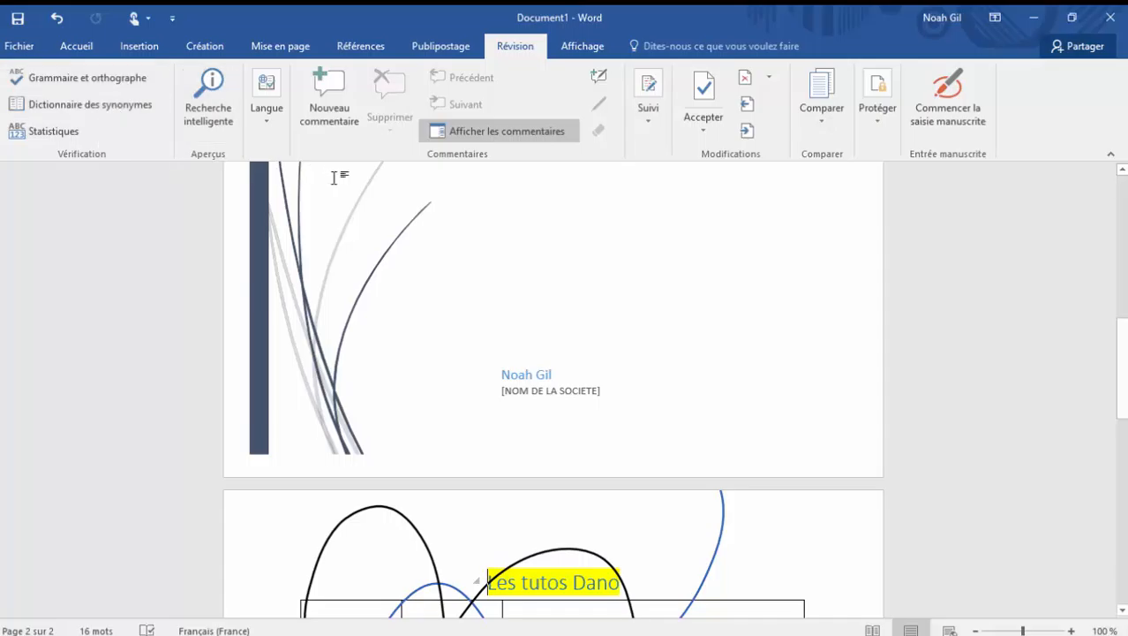
{"action": "left_click", "coordinate": [133, 81]}
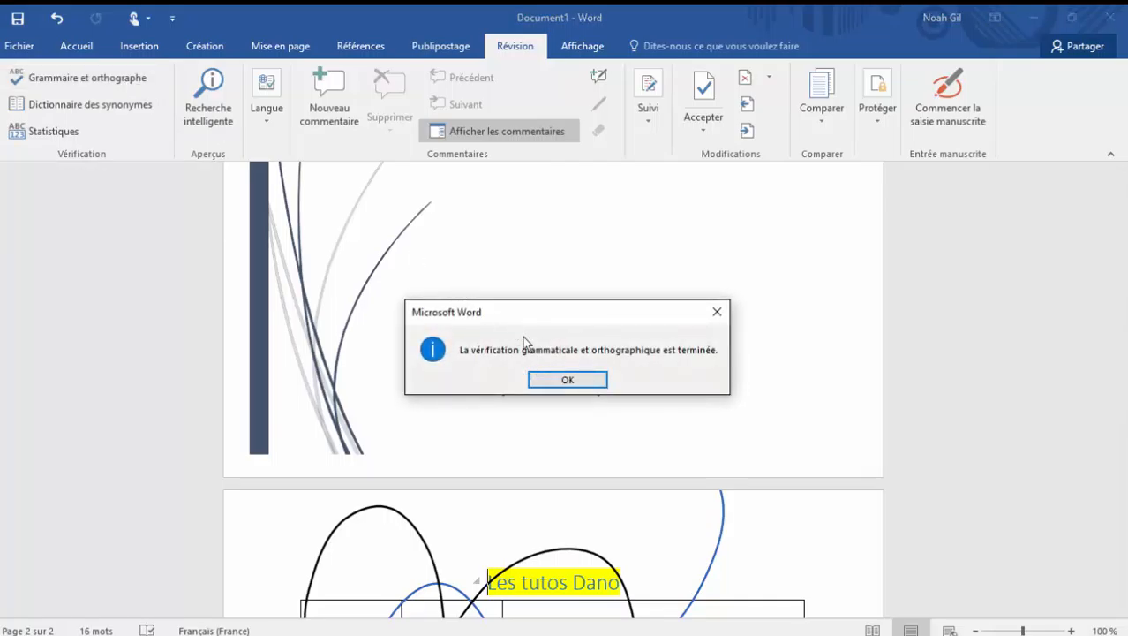
{"action": "left_click", "coordinate": [565, 383]}
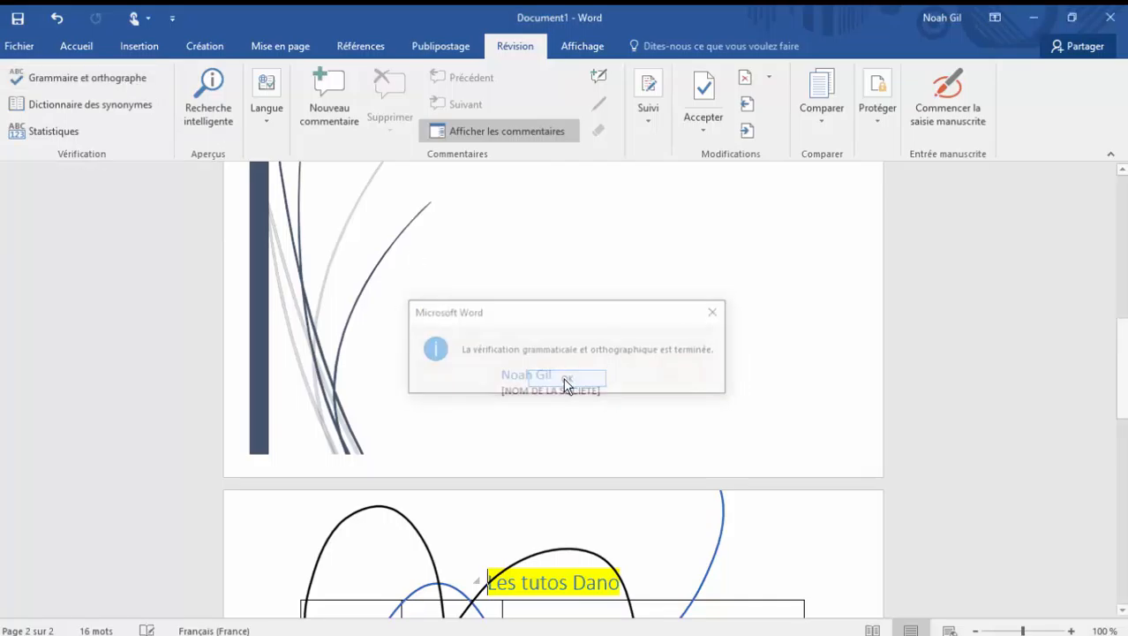
{"action": "left_click", "coordinate": [427, 45]}
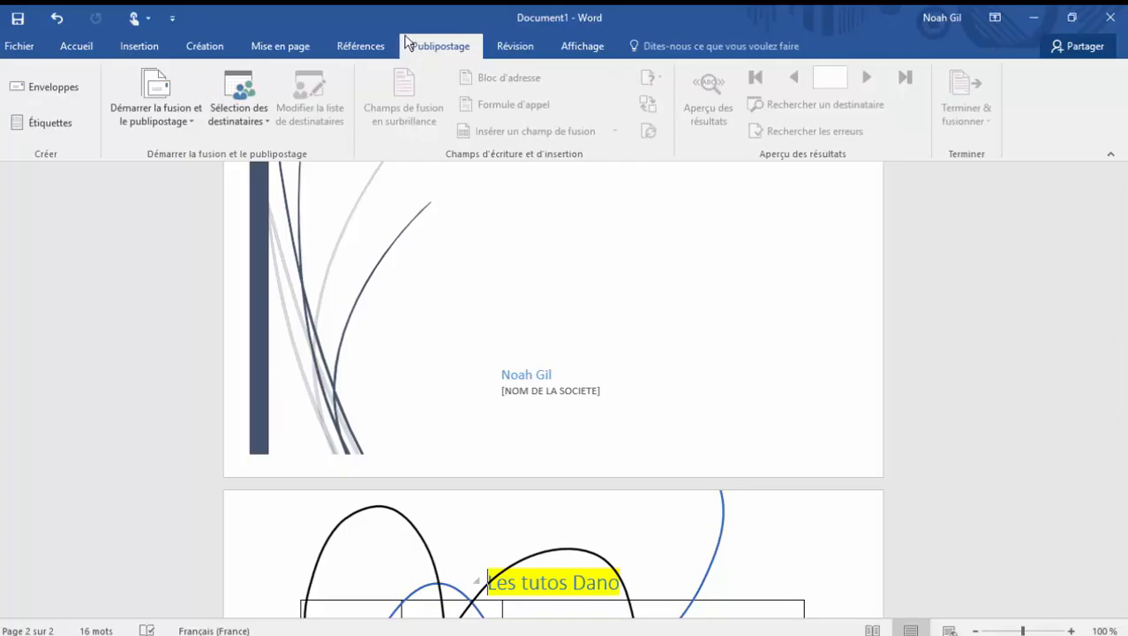
{"action": "left_click", "coordinate": [376, 40]}
{"action": "left_click", "coordinate": [310, 41]}
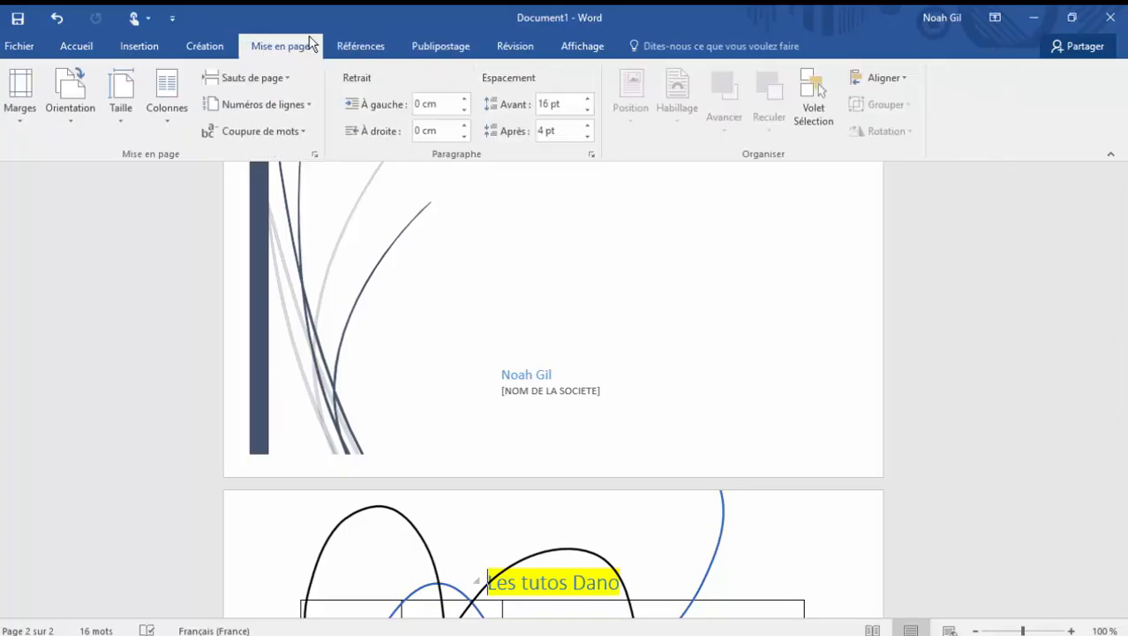